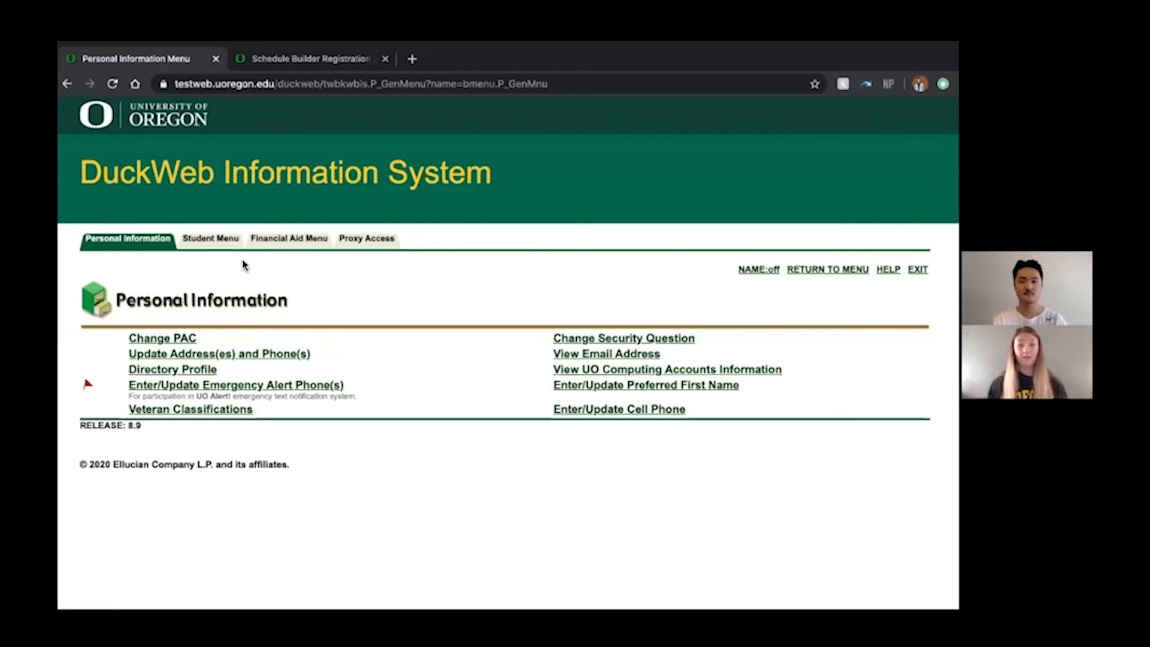
# - Open Schedule Builder for Fall 2020 from the student registration menu and continue with only UO main campus selected, acknowledging the schedule conflict warning
pyautogui.click(215, 241)
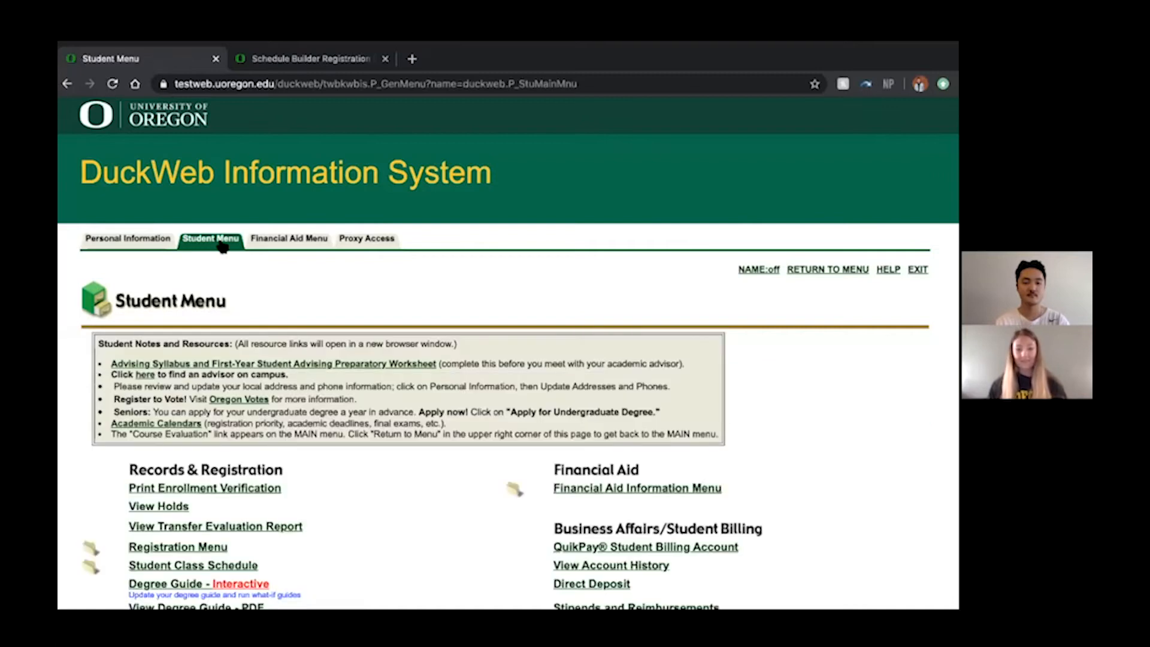
pyautogui.scroll(-2, 441, 491)
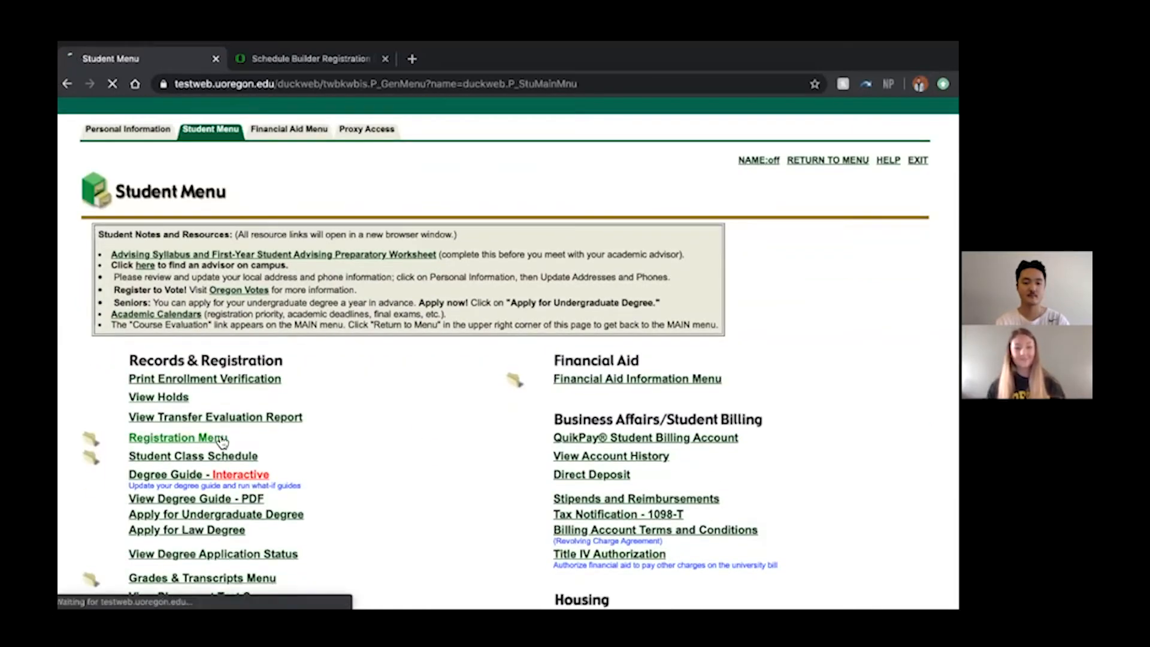
pyautogui.click(220, 439)
pyautogui.scroll(-2, 413, 405)
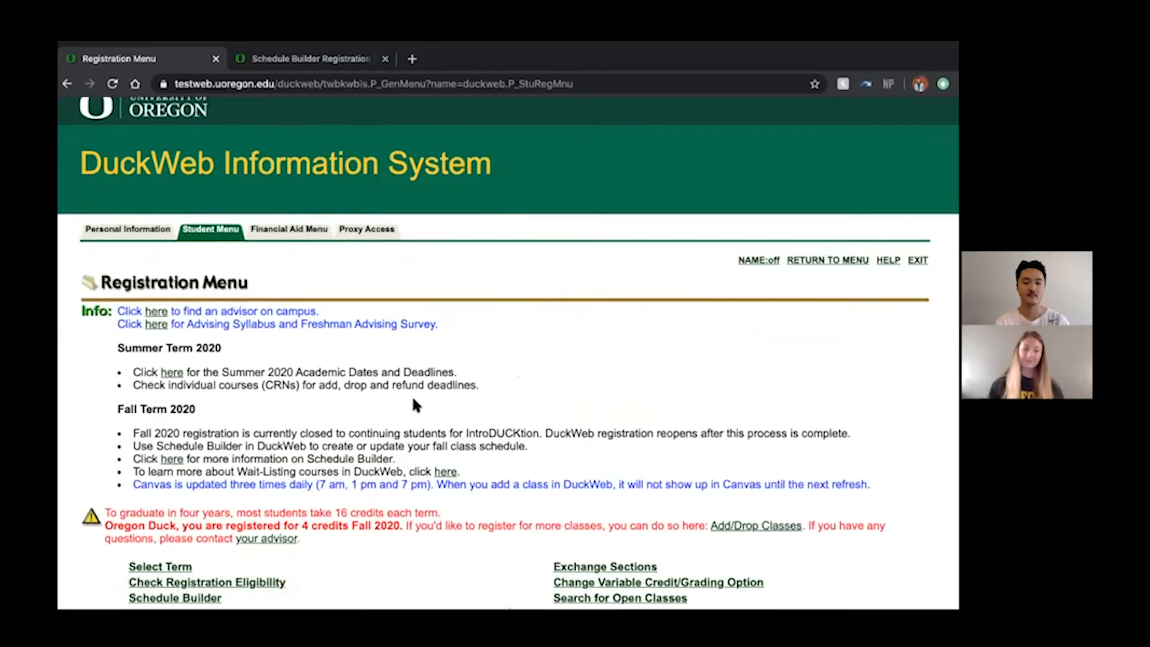
pyautogui.click(220, 491)
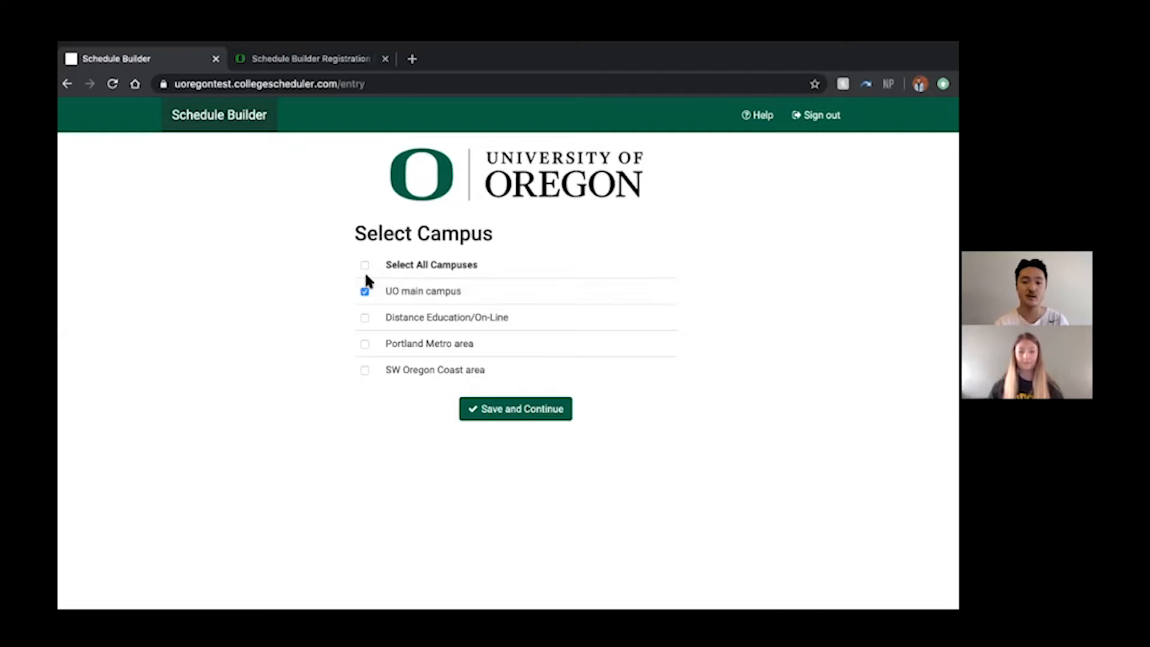
pyautogui.click(530, 413)
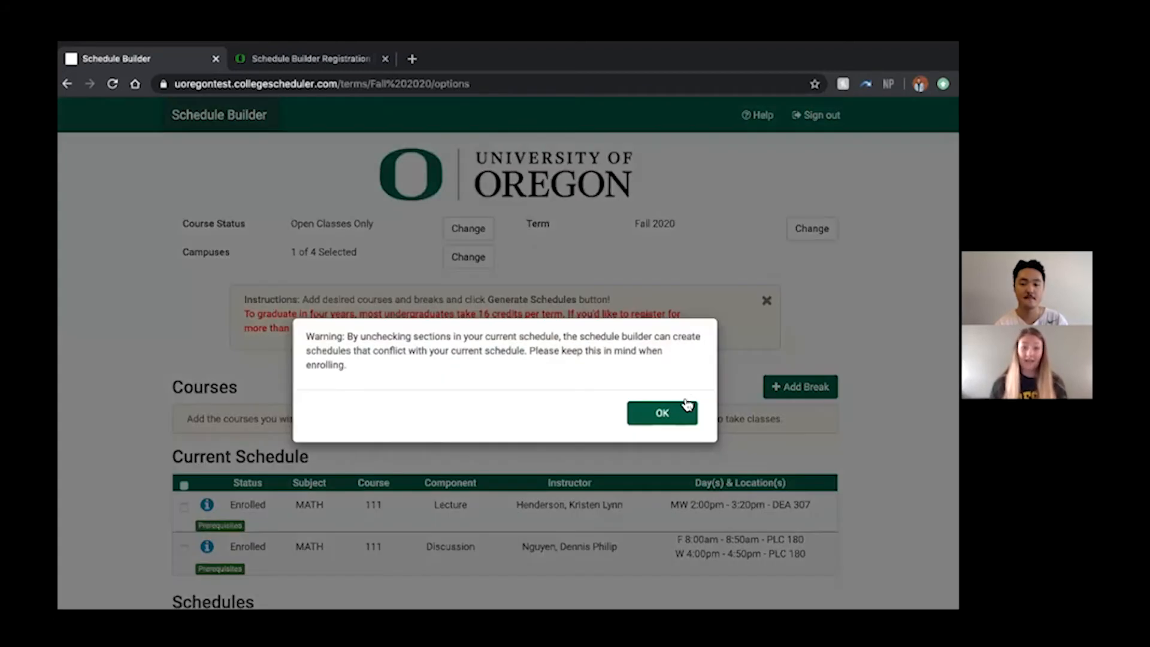
pyautogui.click(683, 410)
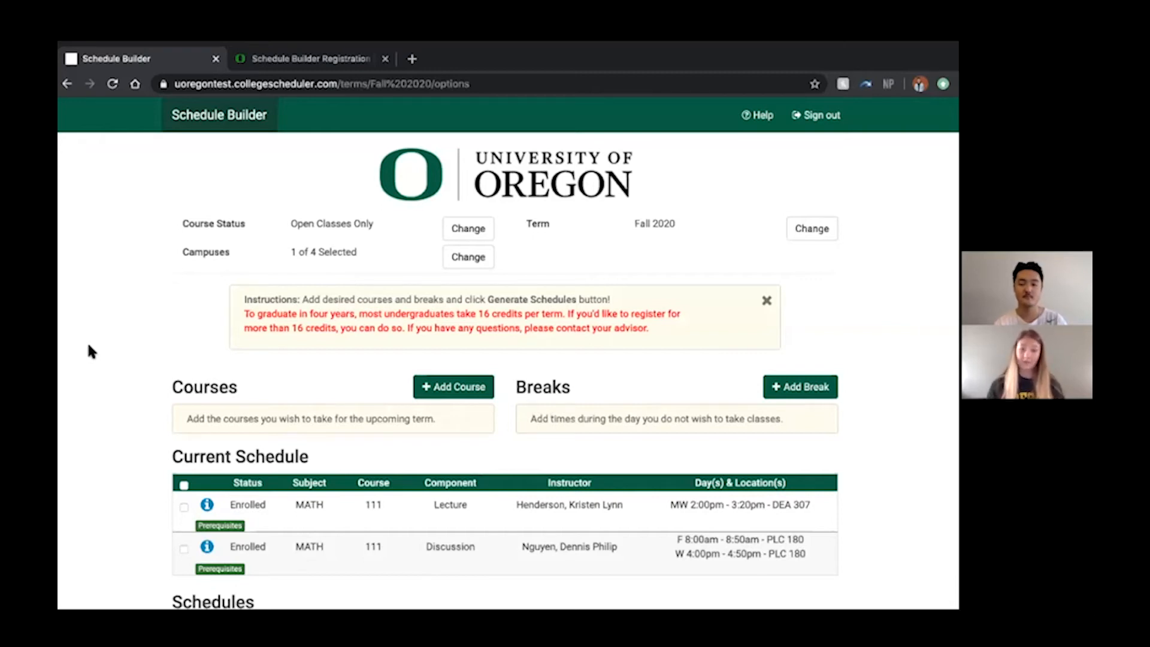
# - Add the Anthropology course 163 Origins of Storytelling with the topic Origin of Storytelling to the desired courses
pyautogui.click(442, 386)
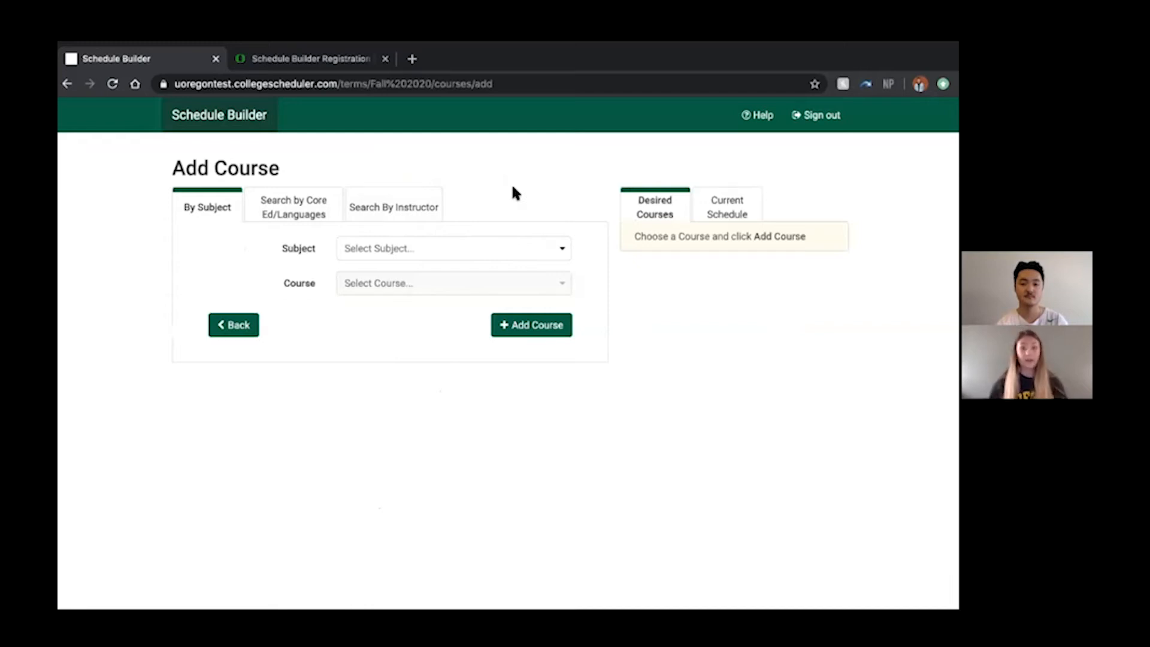
pyautogui.click(471, 247)
pyautogui.write('anth')
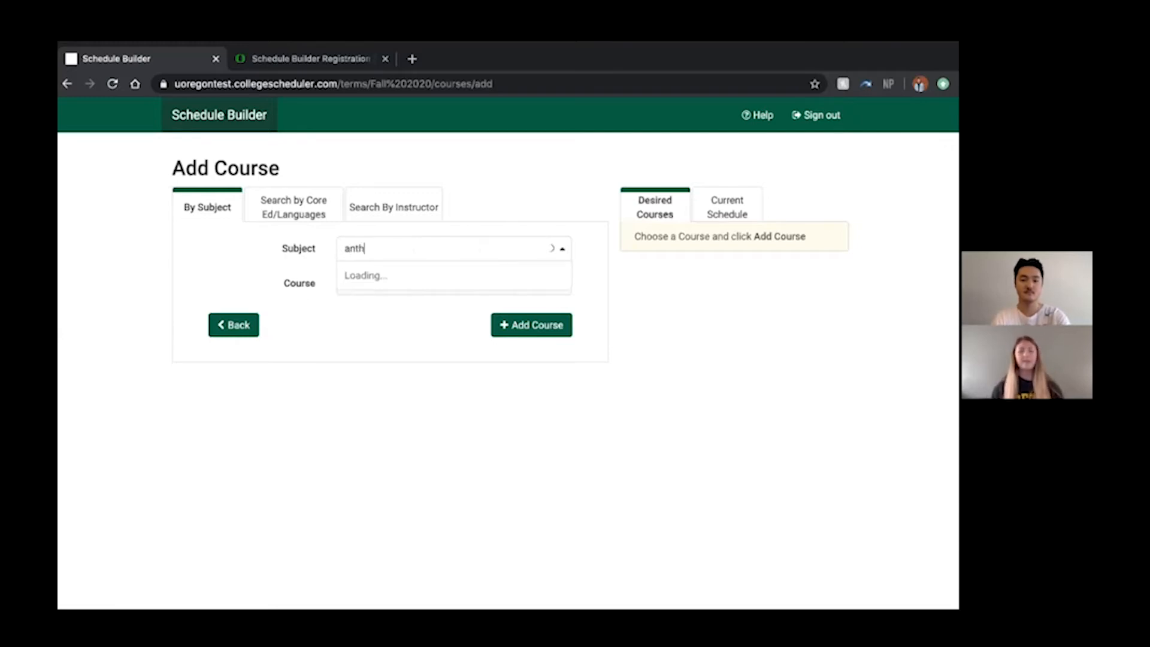
pyautogui.click(384, 283)
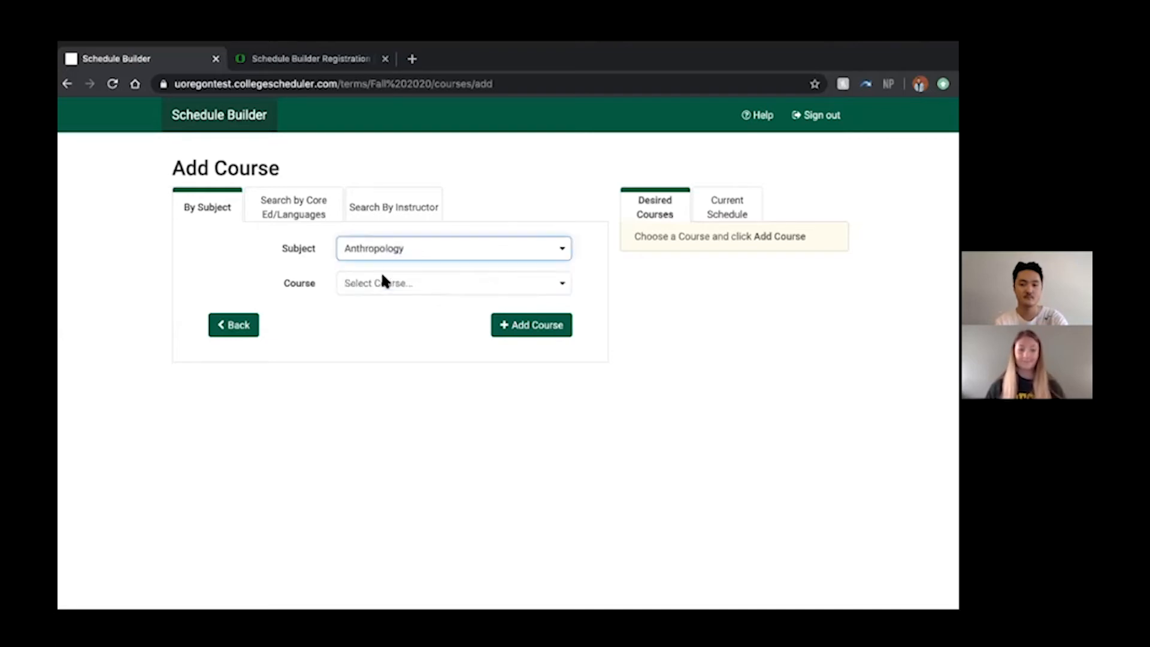
pyautogui.click(383, 283)
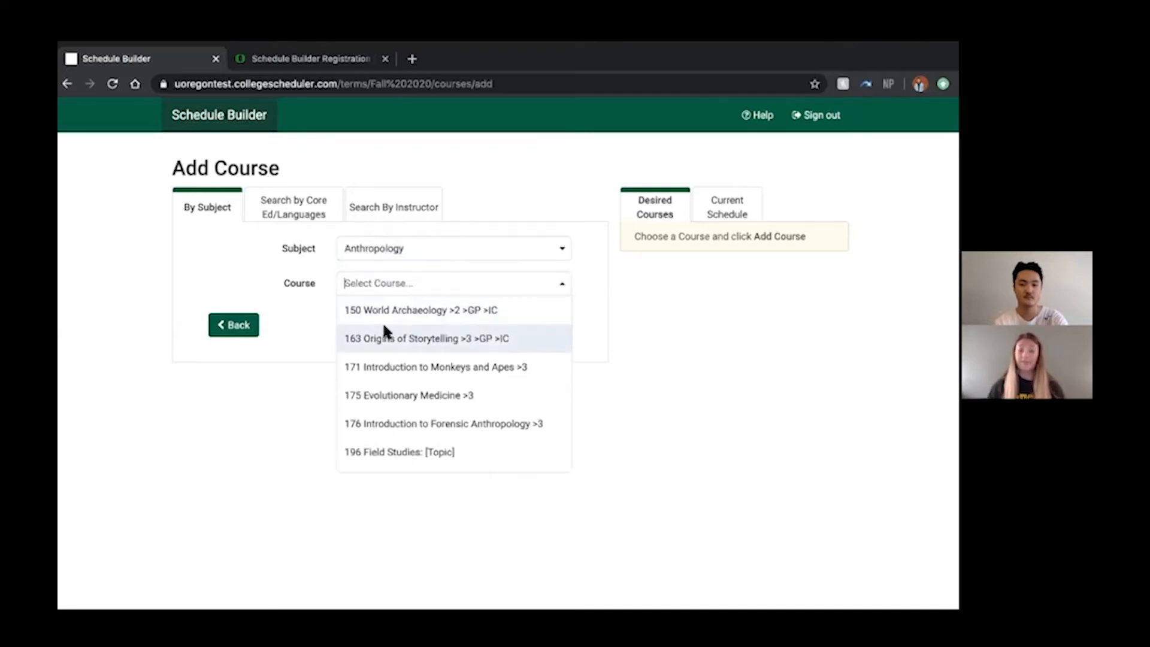
pyautogui.click(385, 337)
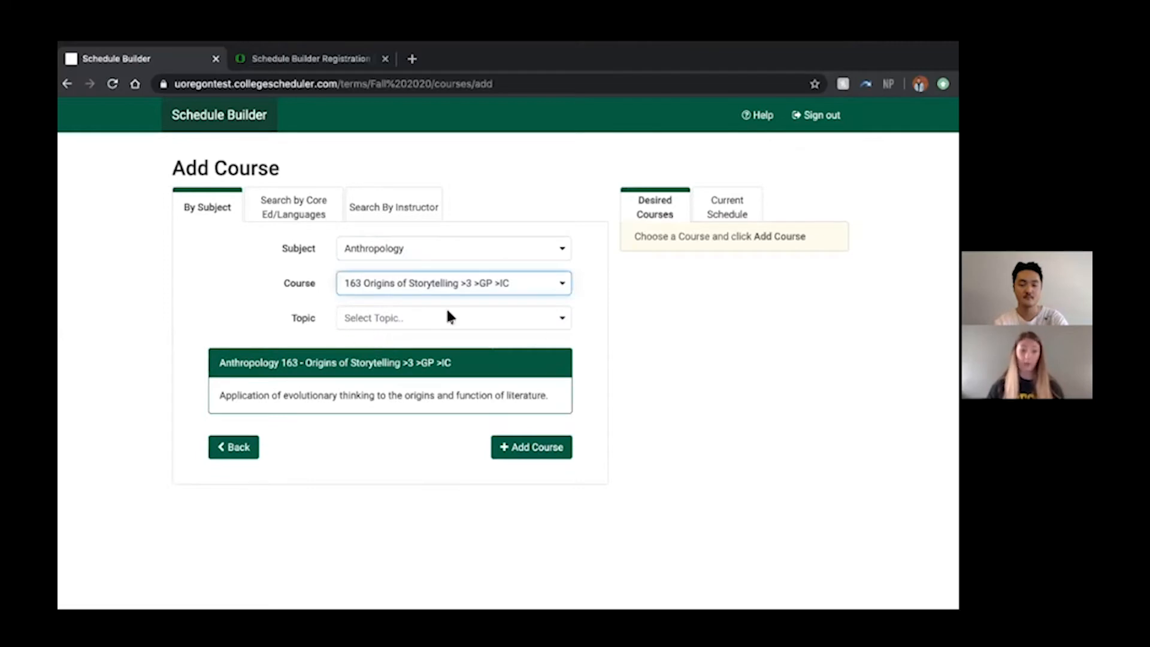
pyautogui.click(528, 317)
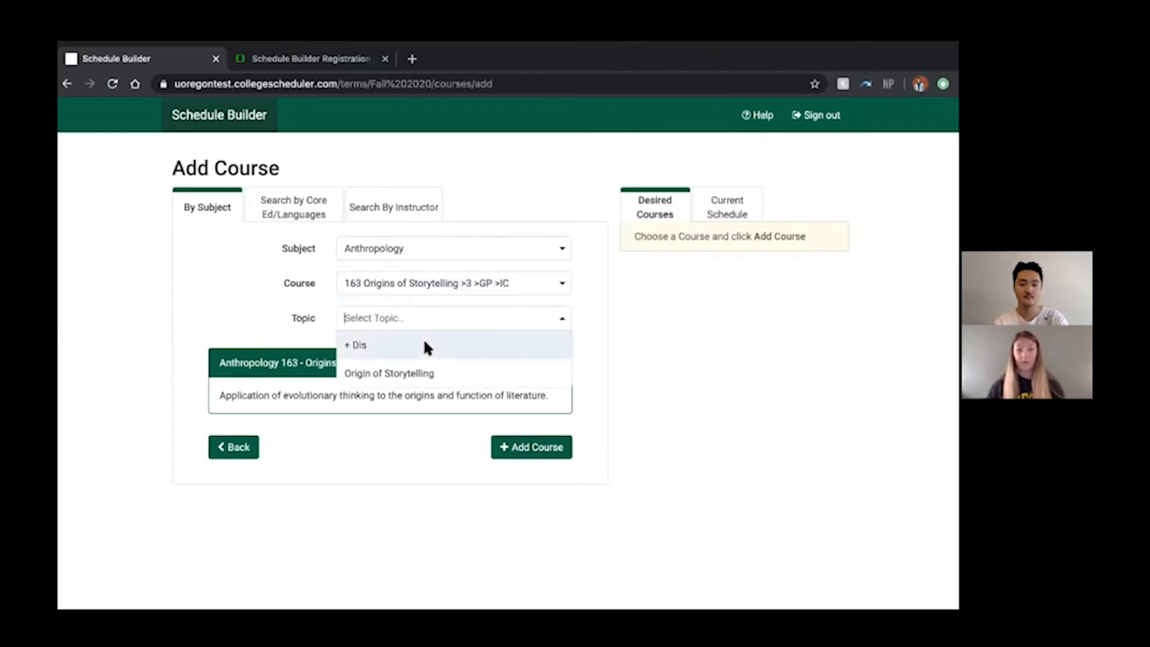
pyautogui.click(461, 372)
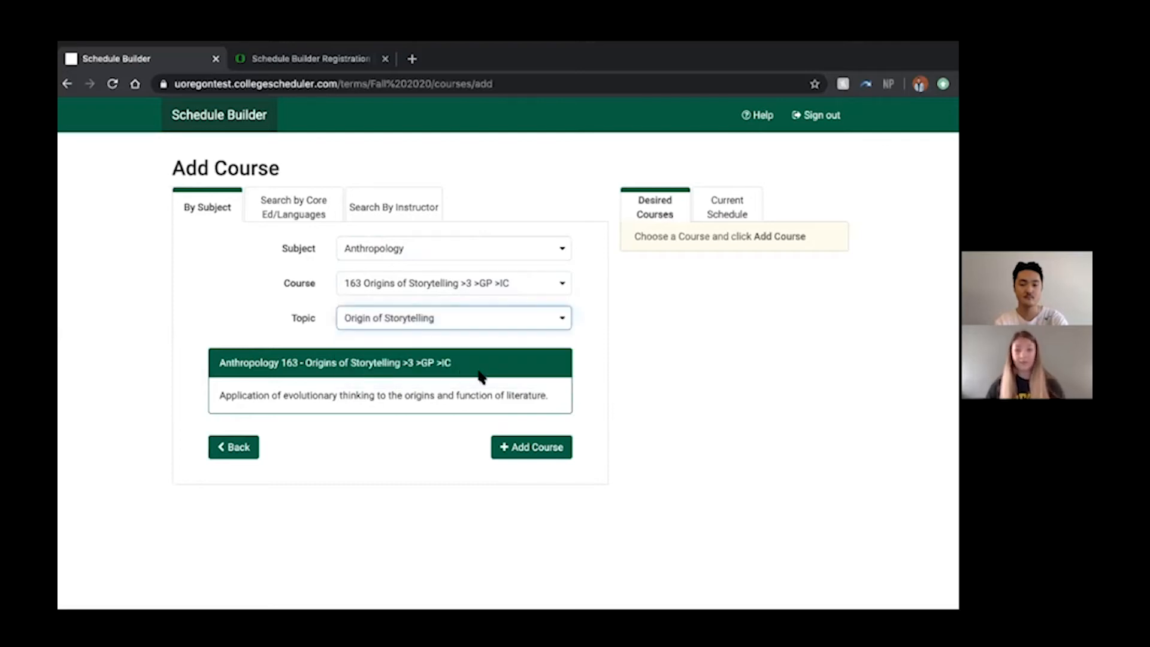
pyautogui.click(540, 455)
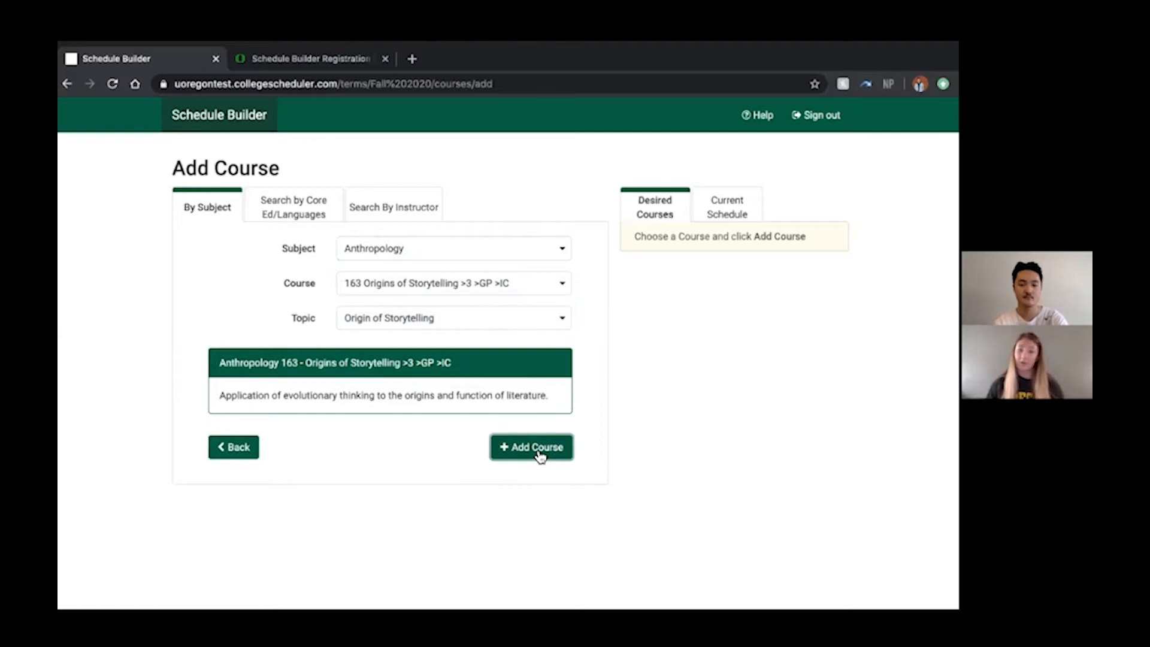
# - Add the + Dis topic of Anthropology 163 to the desired courses as well
pyautogui.click(513, 313)
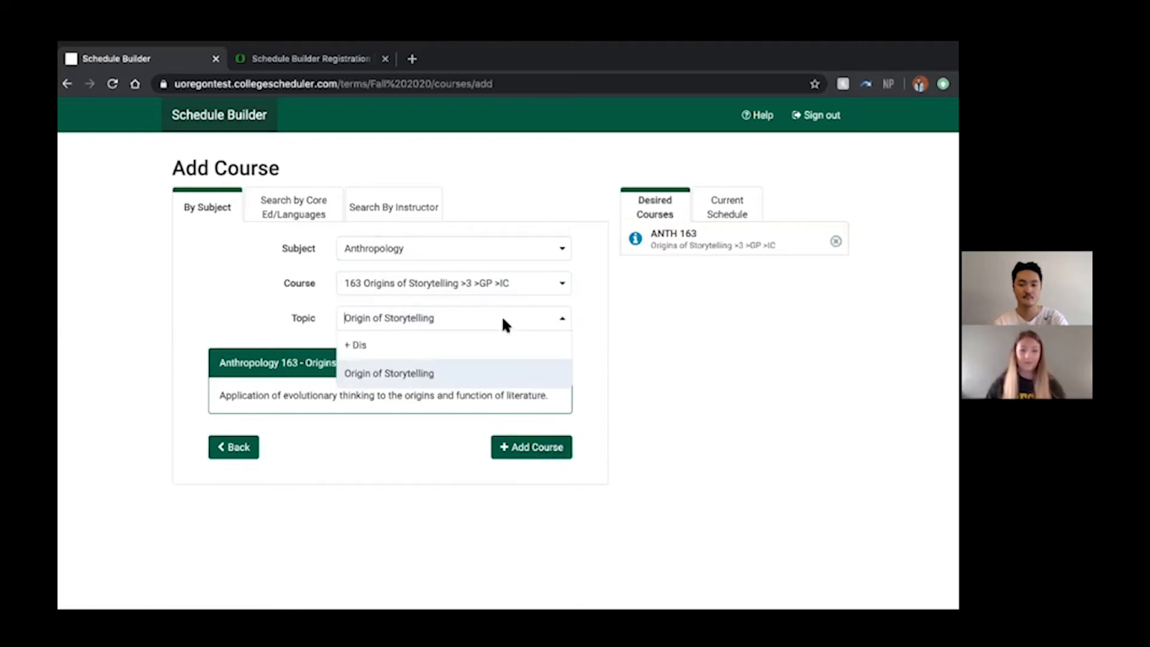
pyautogui.click(455, 345)
pyautogui.click(534, 450)
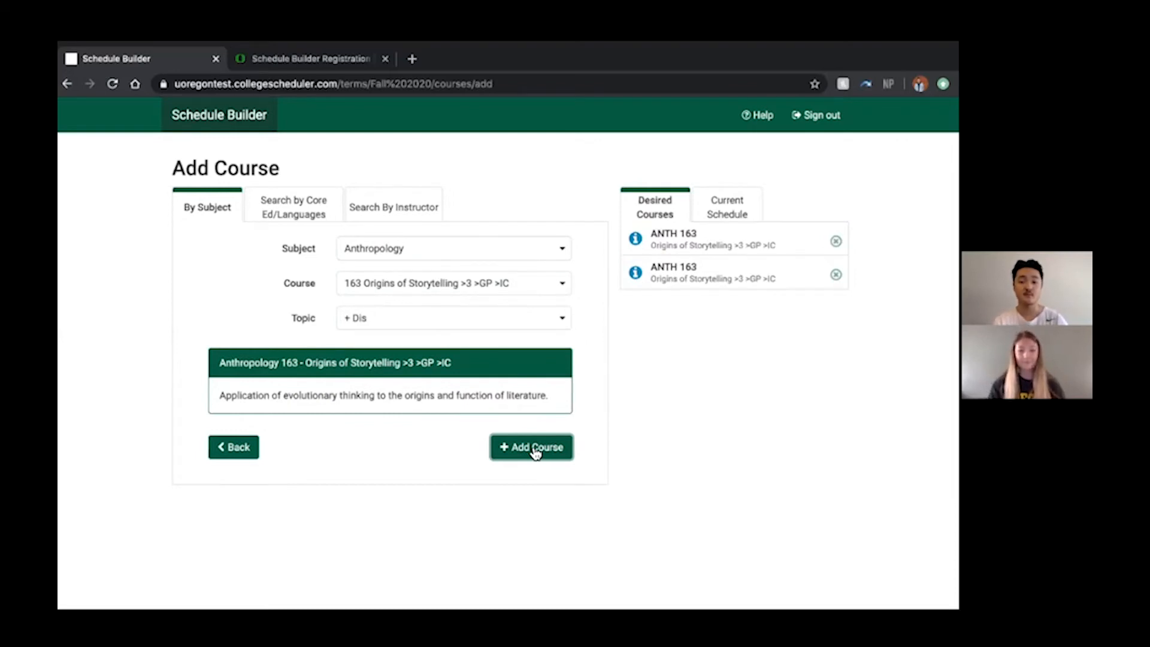
# - Add the Business Administration course 101 Introduction to Business to the desired courses
pyautogui.click(368, 250)
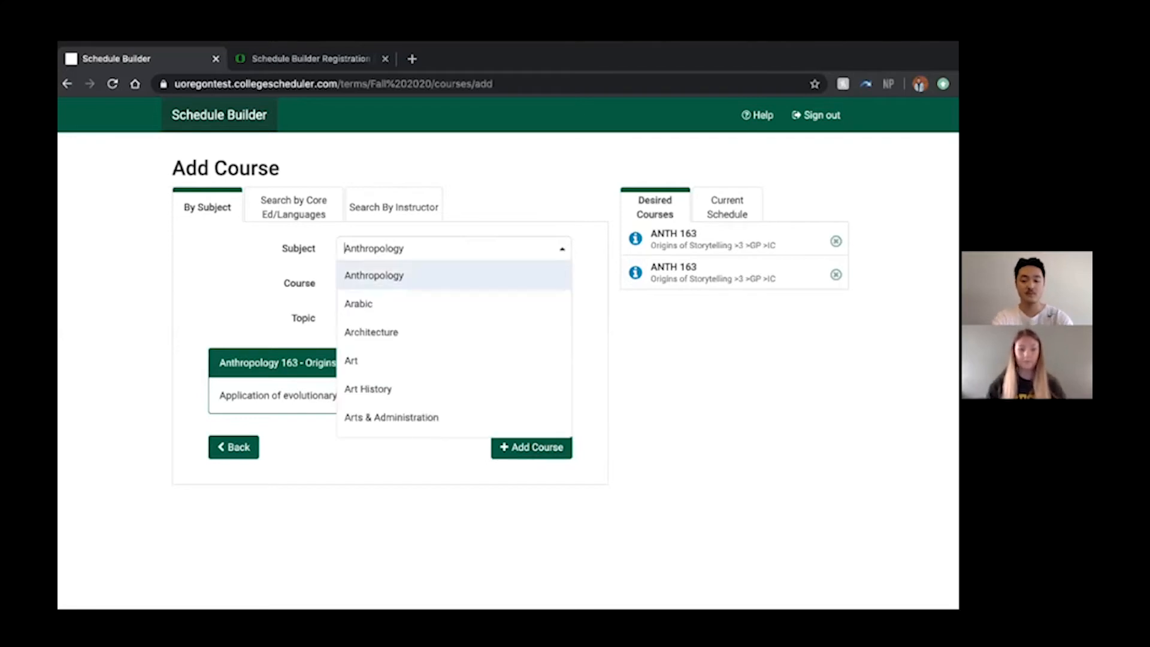
pyautogui.write('bus')
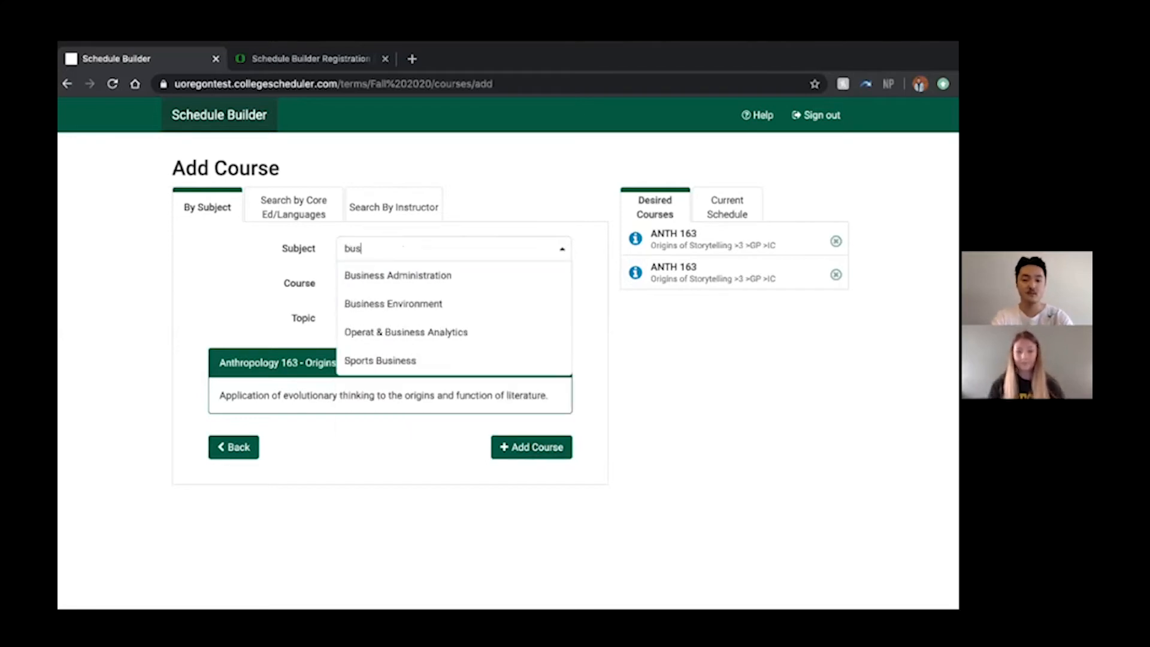
pyautogui.click(406, 274)
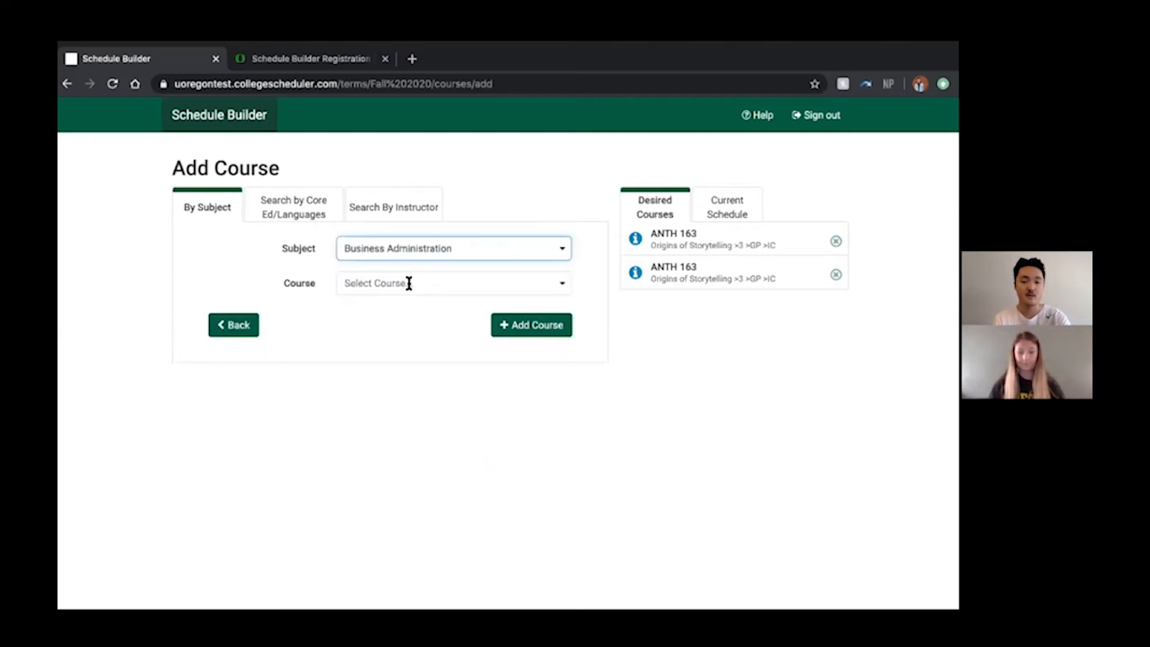
pyautogui.click(409, 283)
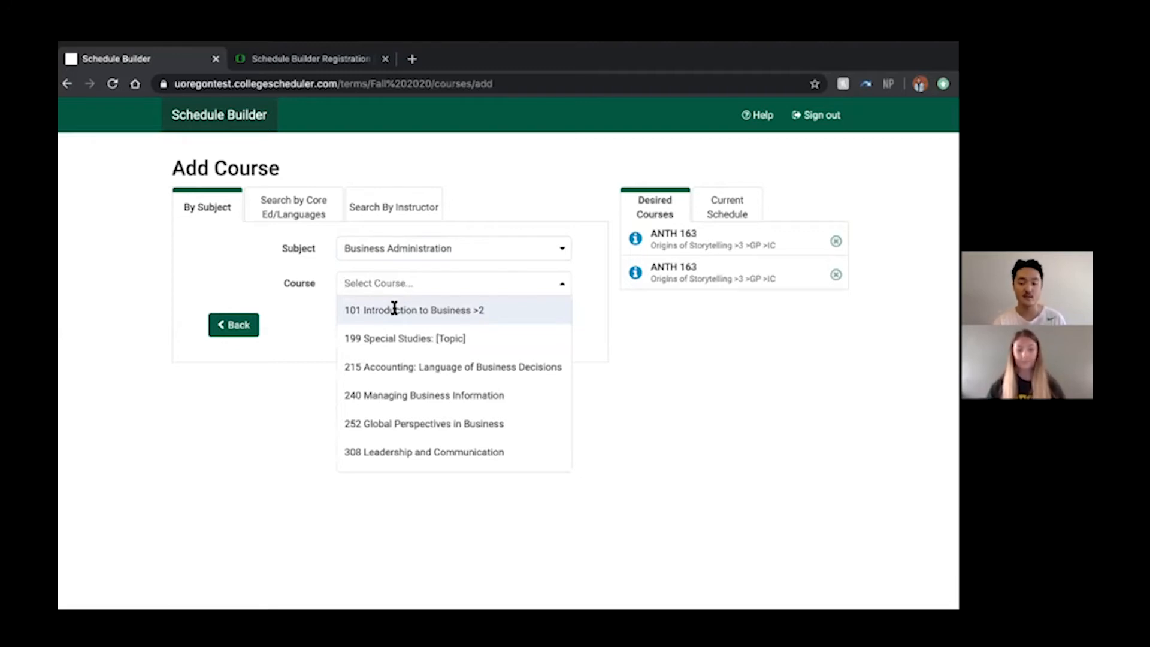
pyautogui.click(394, 309)
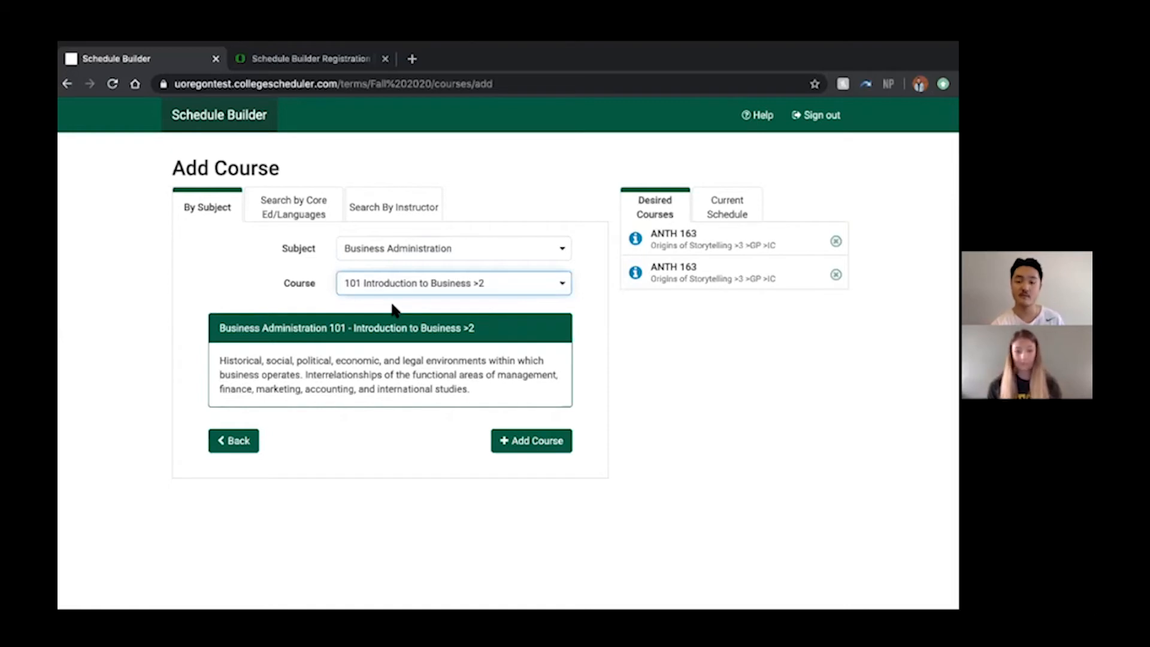
pyautogui.click(518, 440)
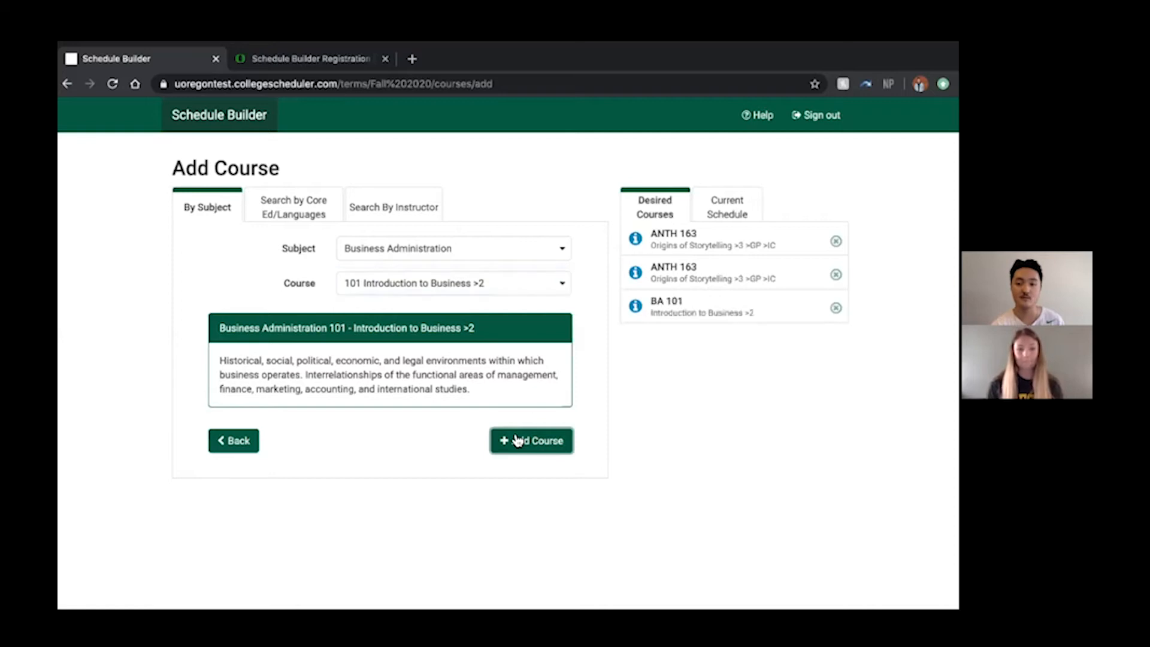
# - Add the Mathematics course 111 College Algebra with the topic College Algebra to the desired courses
pyautogui.click(496, 253)
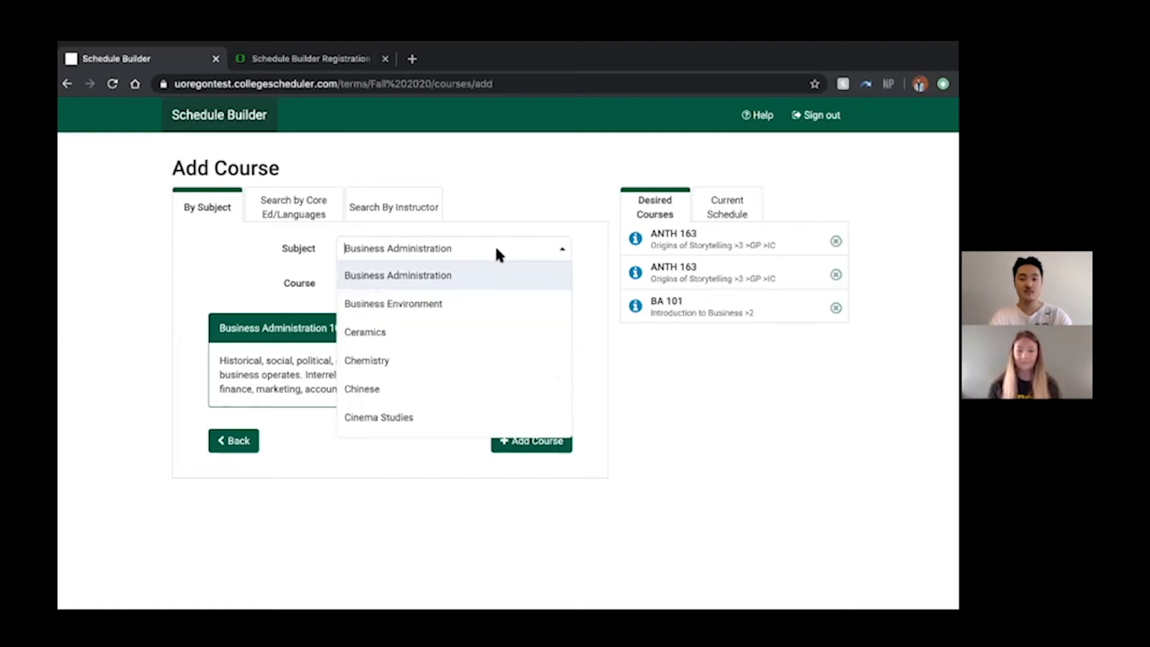
pyautogui.write('math')
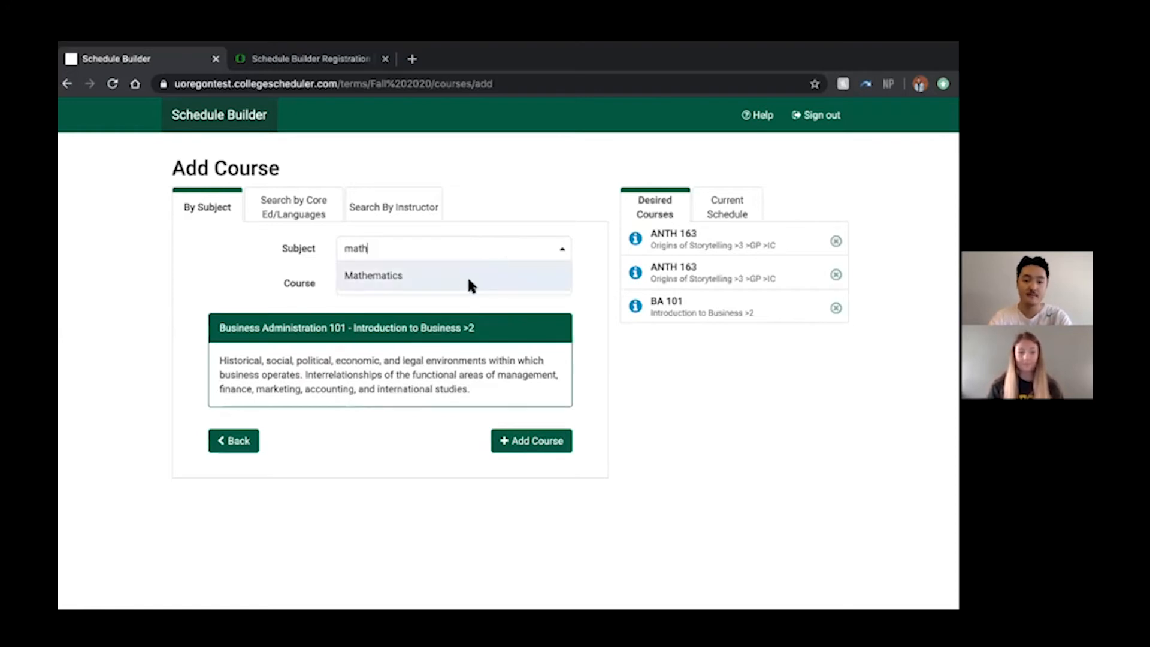
pyautogui.click(469, 279)
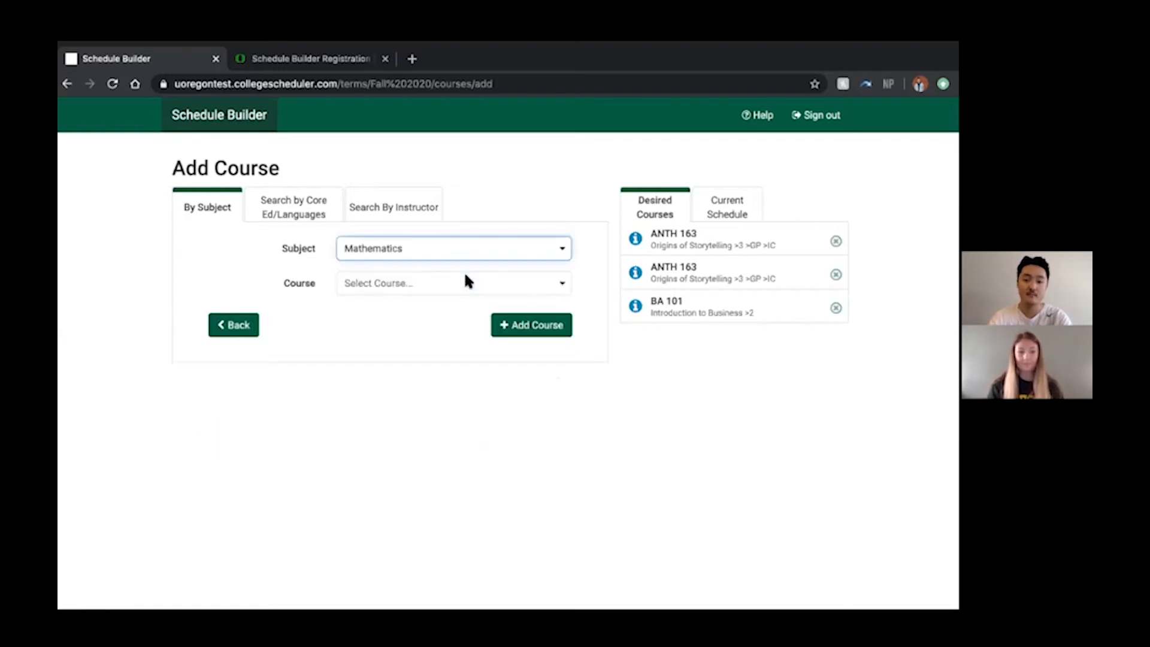
pyautogui.click(426, 281)
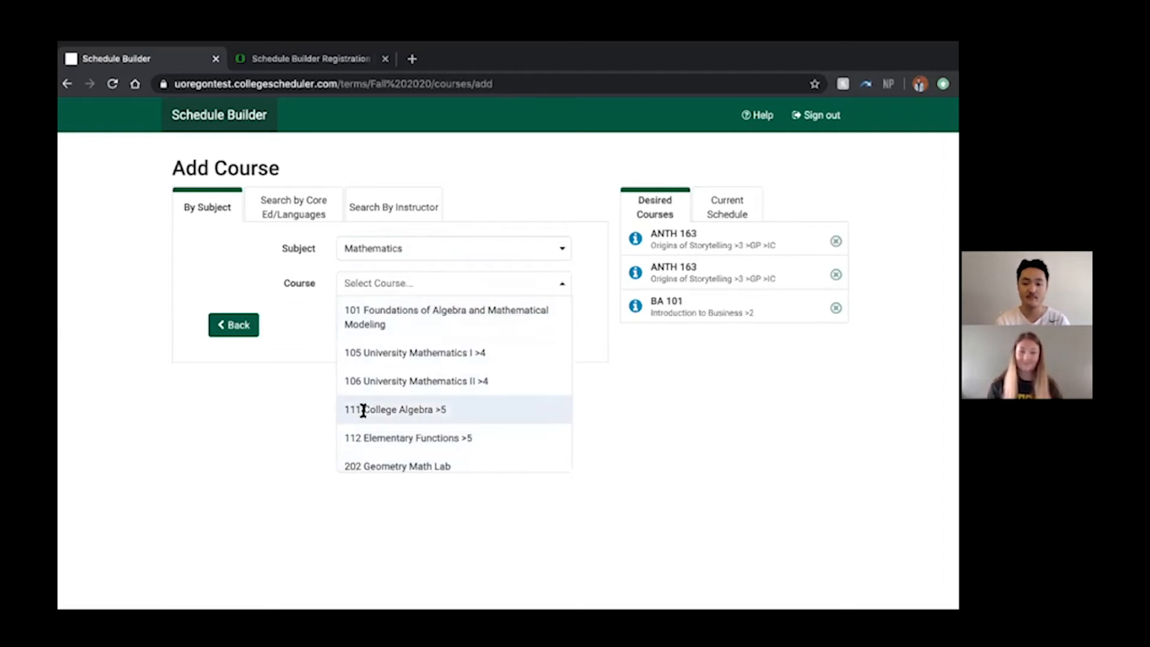
pyautogui.click(428, 409)
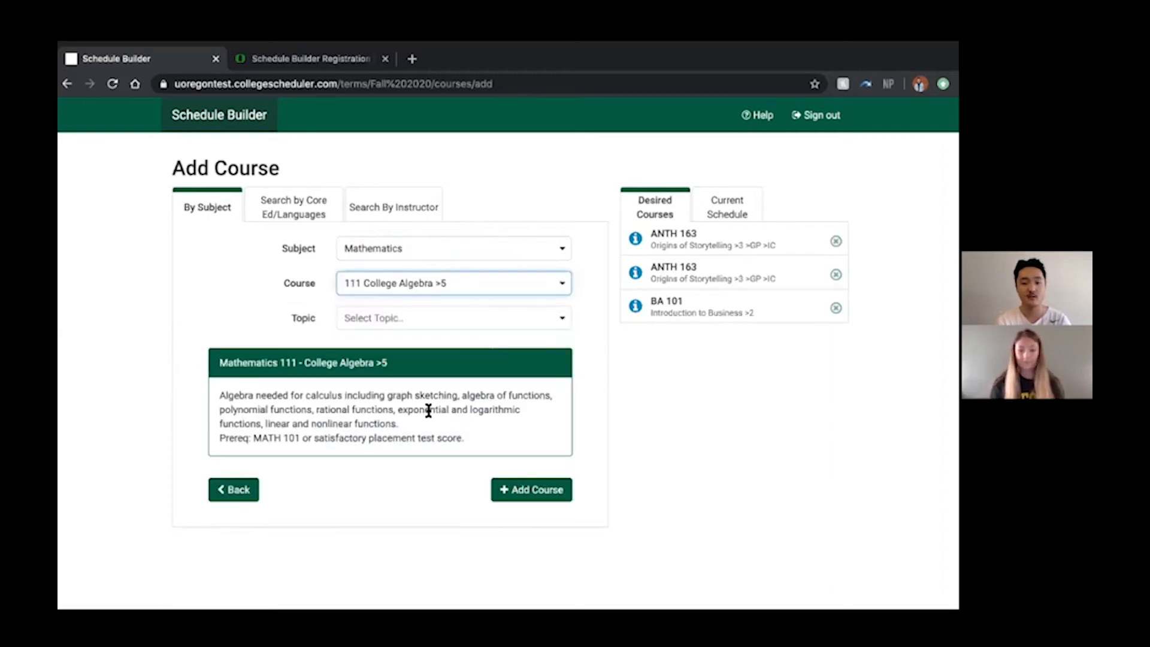
pyautogui.click(367, 316)
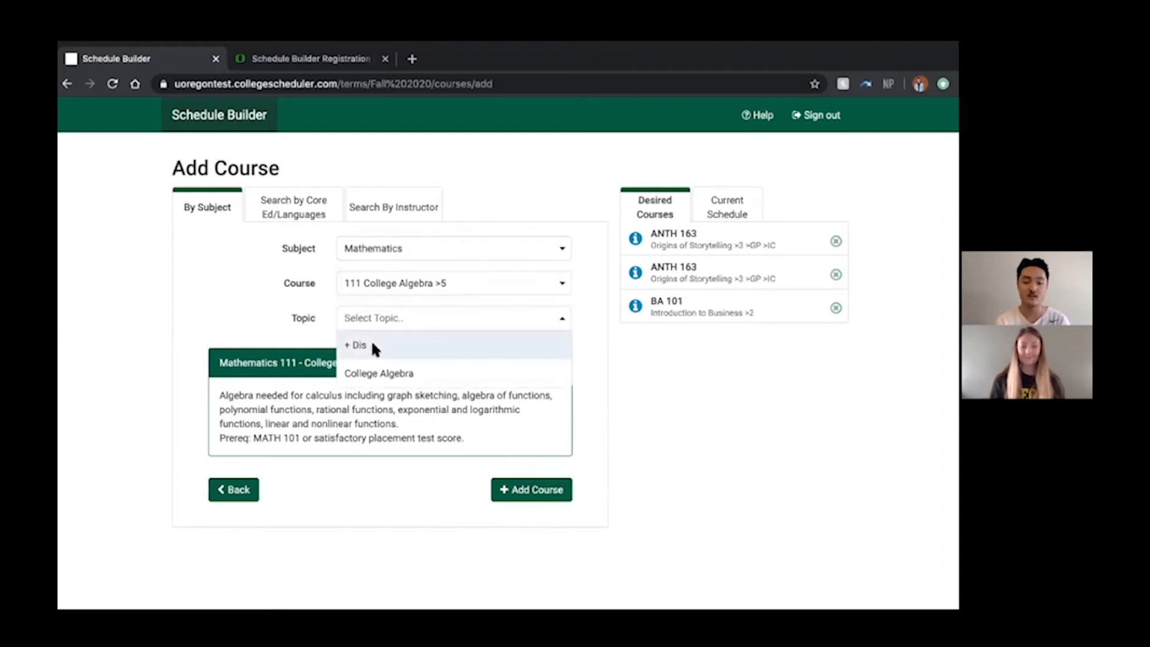
pyautogui.click(428, 373)
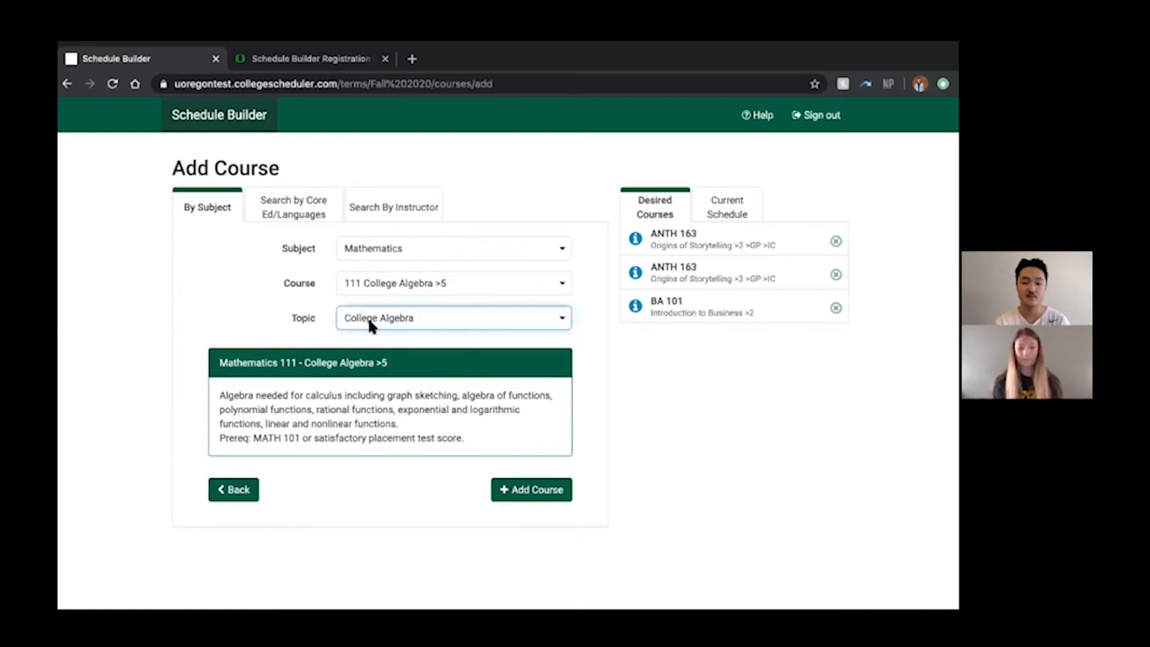
pyautogui.click(513, 490)
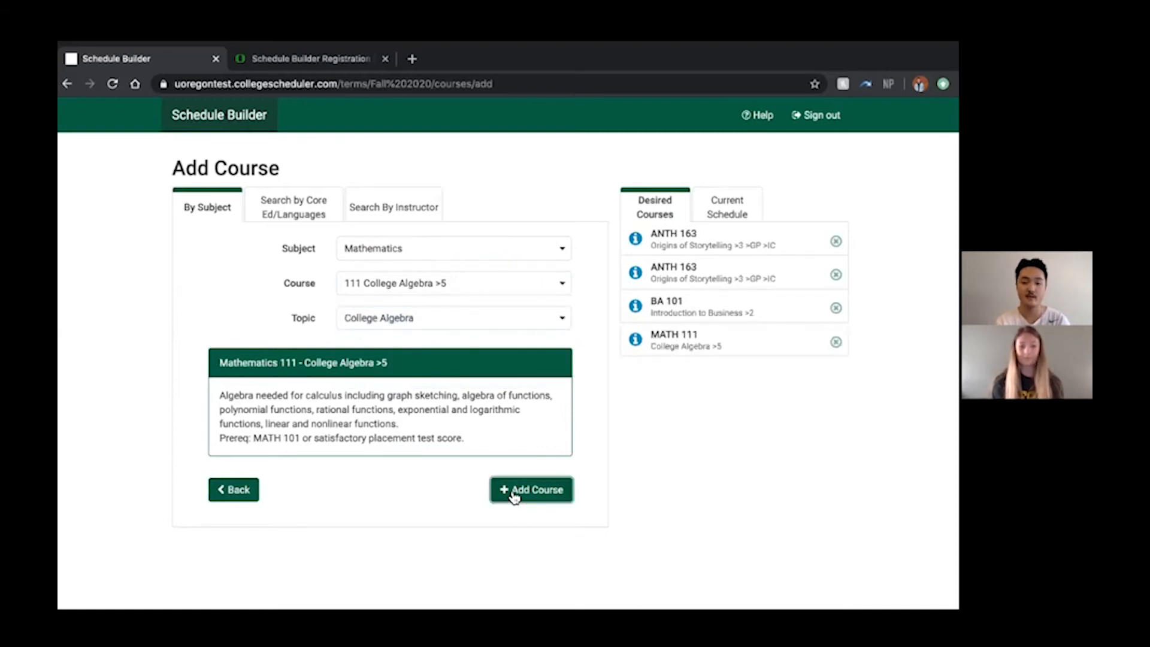
# - Add the + Dis topic of Mathematics 111 to the desired courses as well
pyautogui.click(392, 316)
pyautogui.click(376, 344)
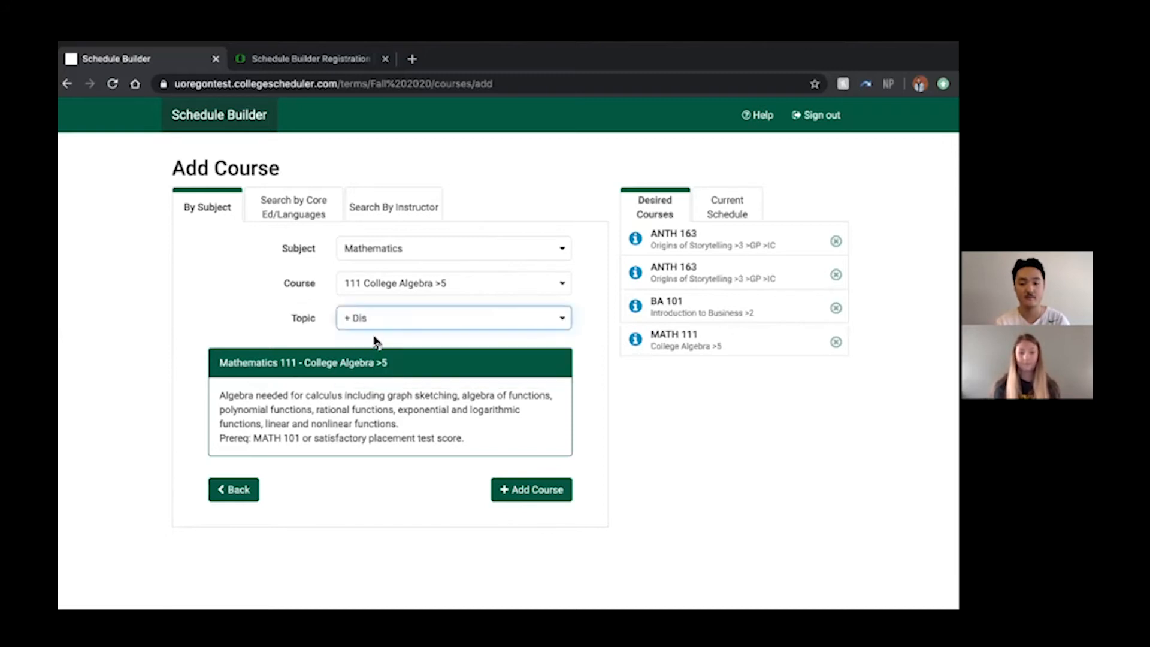
pyautogui.click(520, 486)
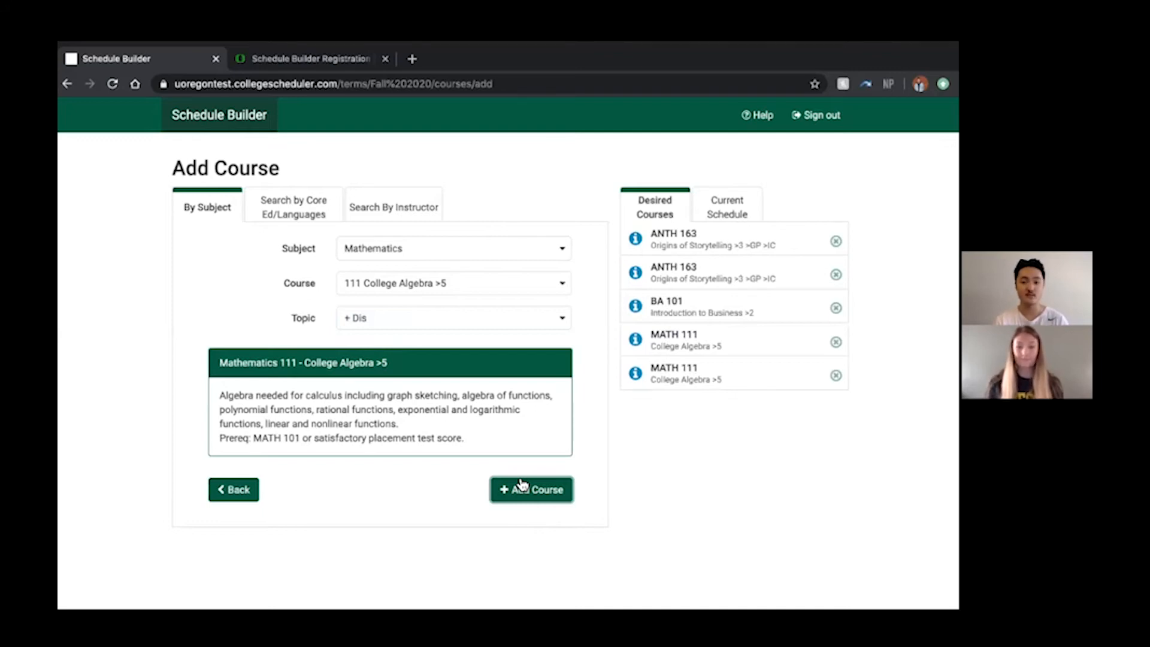
# - Add the Writing course 121 College Composition I to the desired courses
pyautogui.click(364, 249)
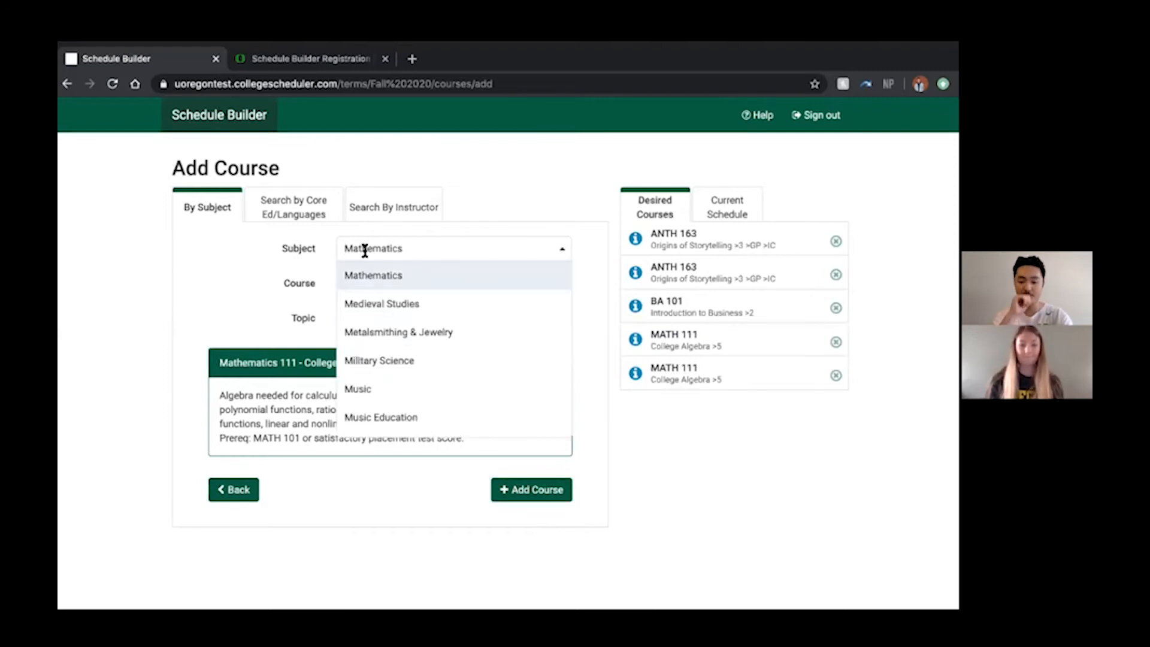
pyautogui.write('wri')
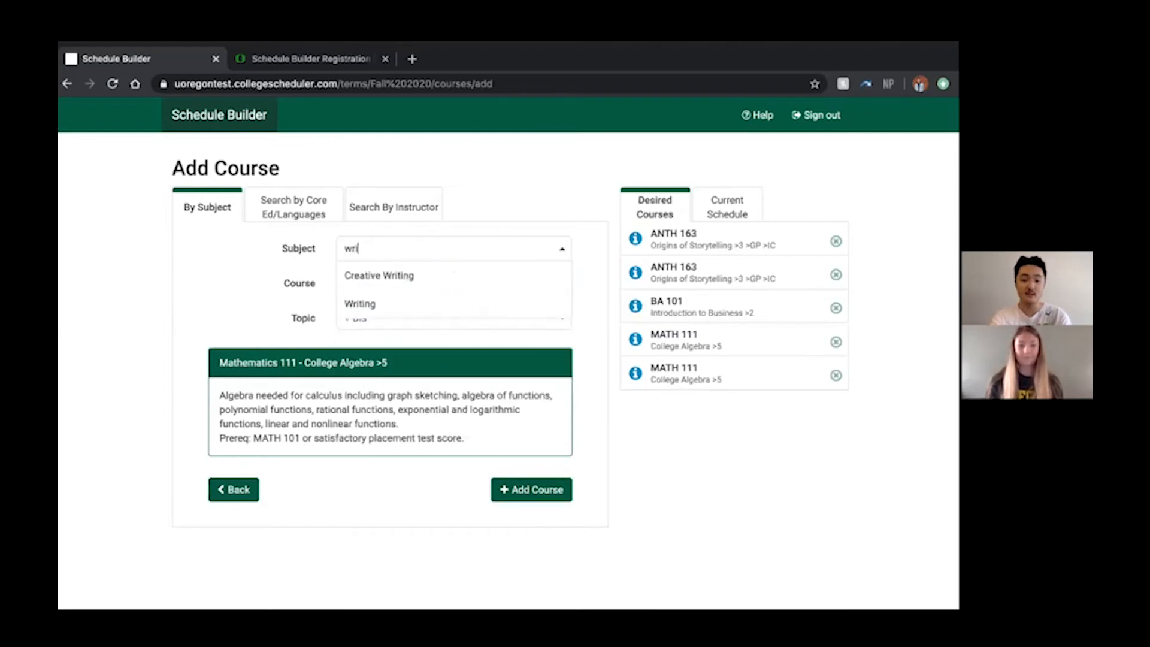
pyautogui.click(383, 304)
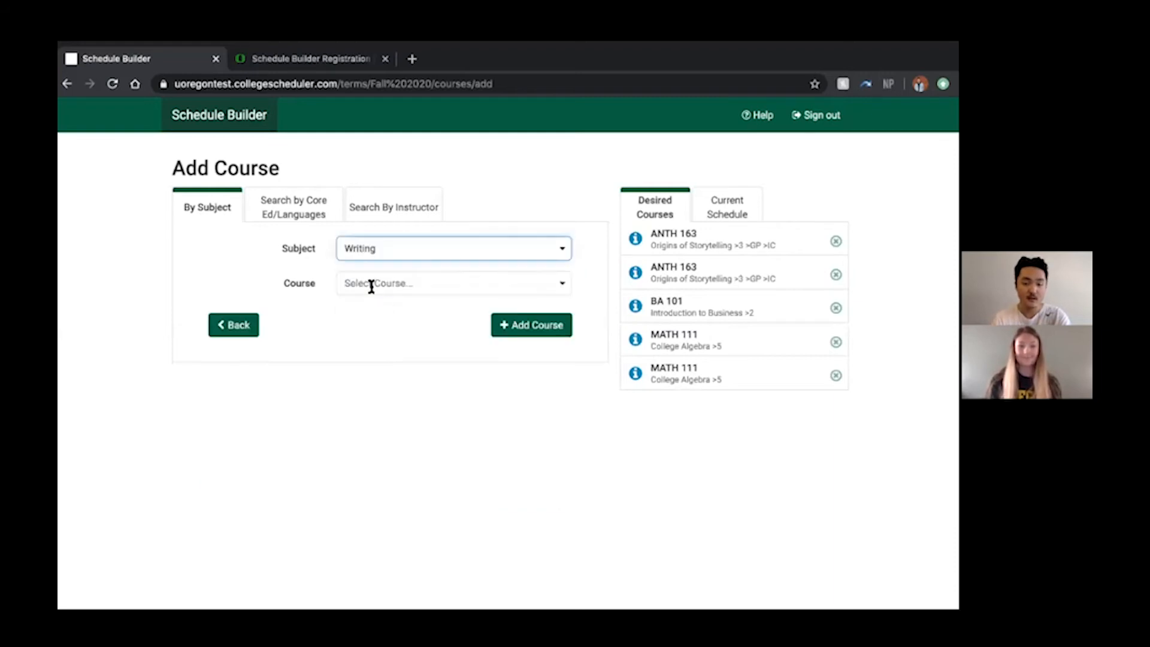
pyautogui.click(371, 284)
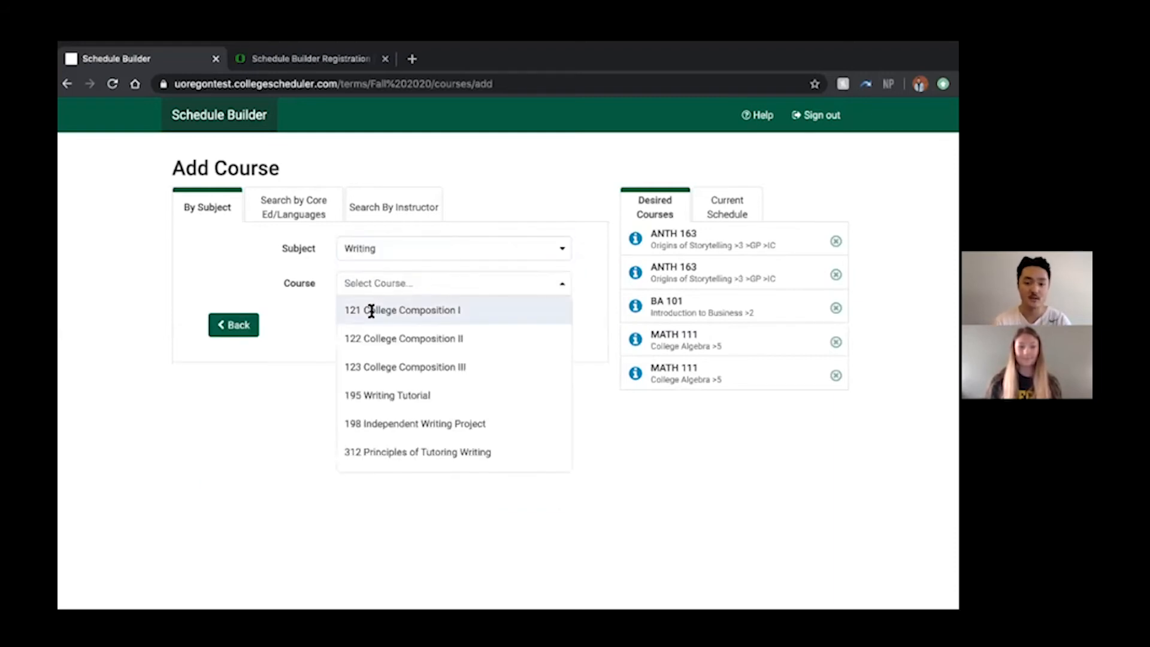
pyautogui.click(371, 309)
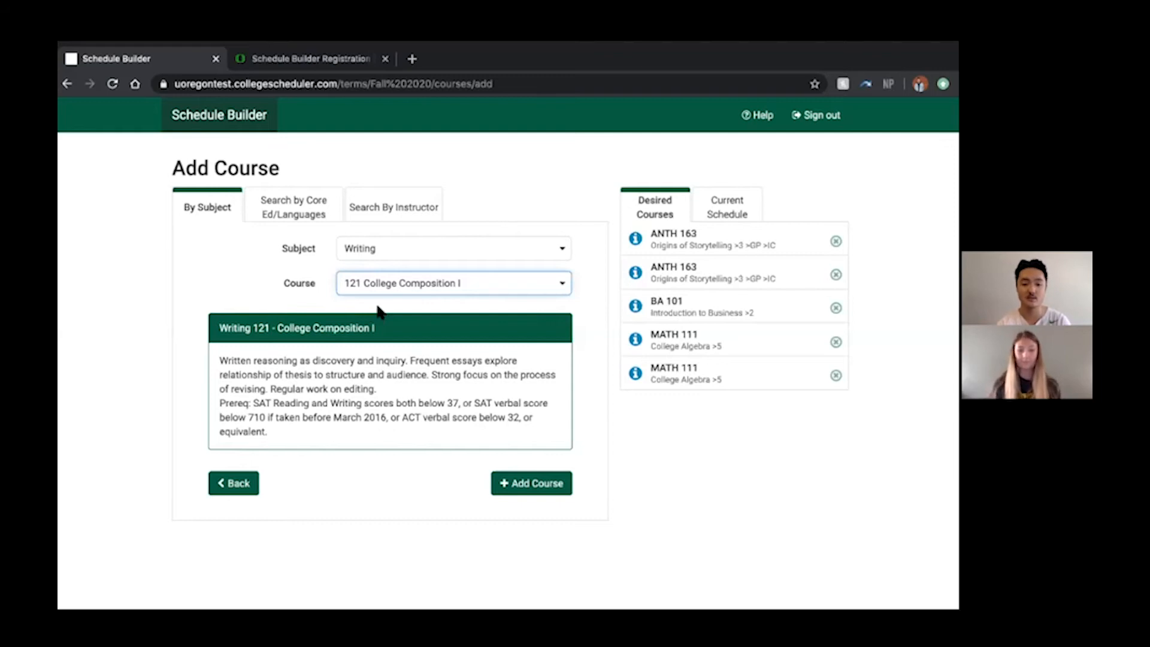
pyautogui.click(522, 494)
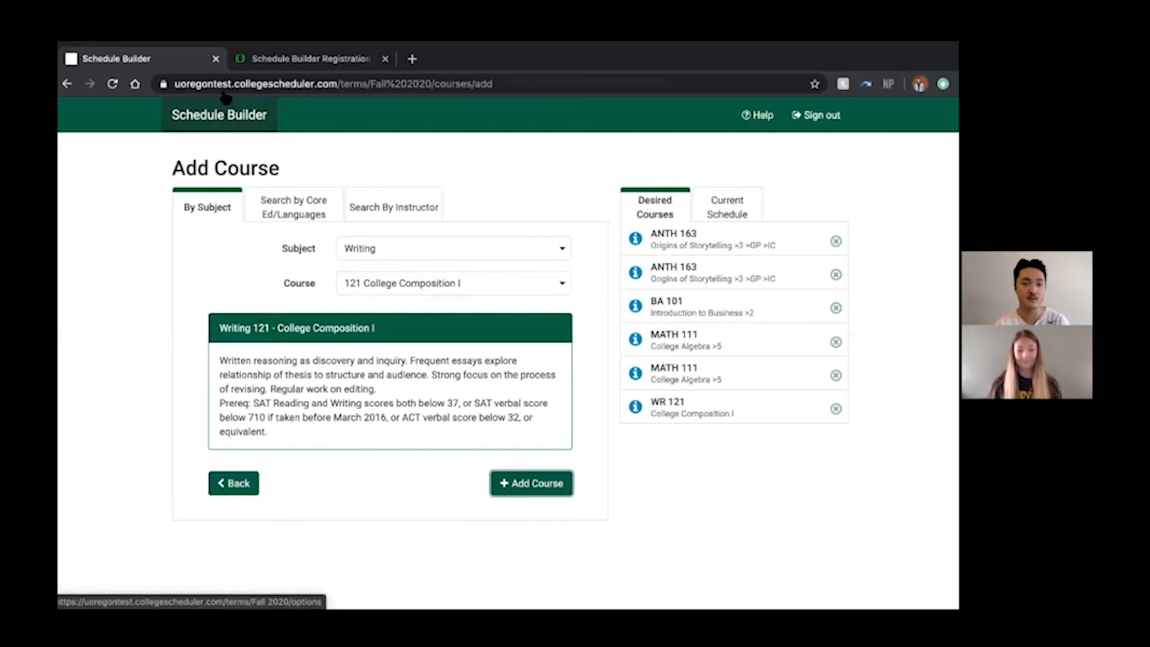
# - Return to the course overview, exclude the TTh 4:00pm - 5:50pm lecture from the BA 101 section options, and save the selection
pyautogui.click(234, 486)
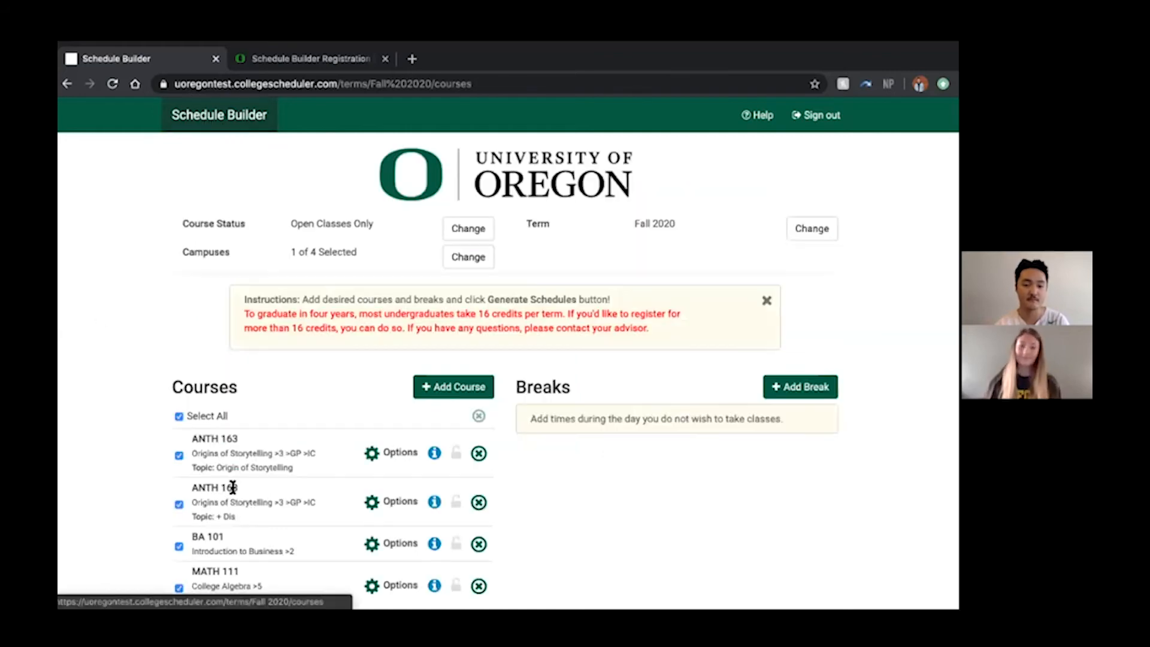
pyautogui.scroll(-3, 276, 367)
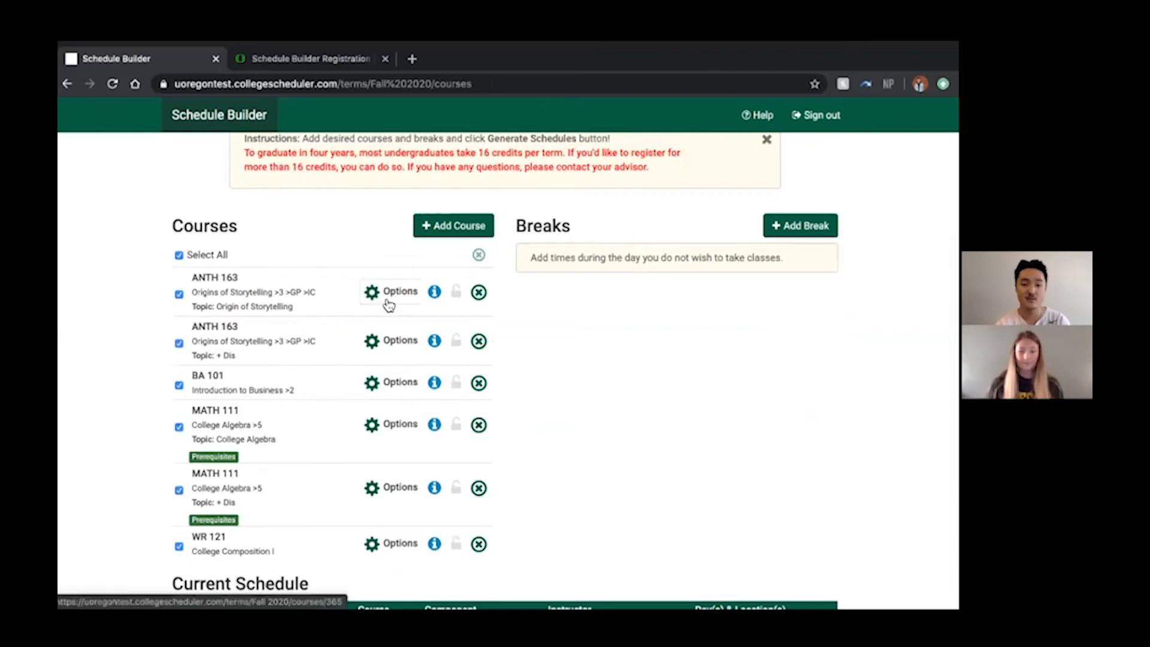
pyautogui.click(381, 387)
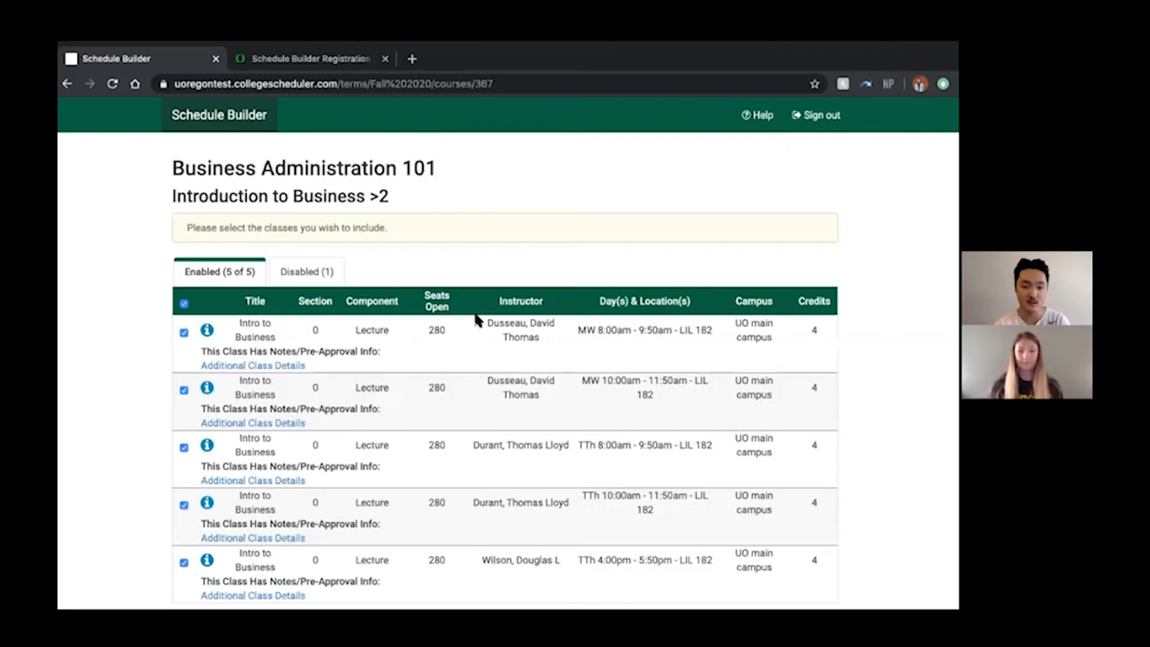
pyautogui.scroll(-2, 476, 321)
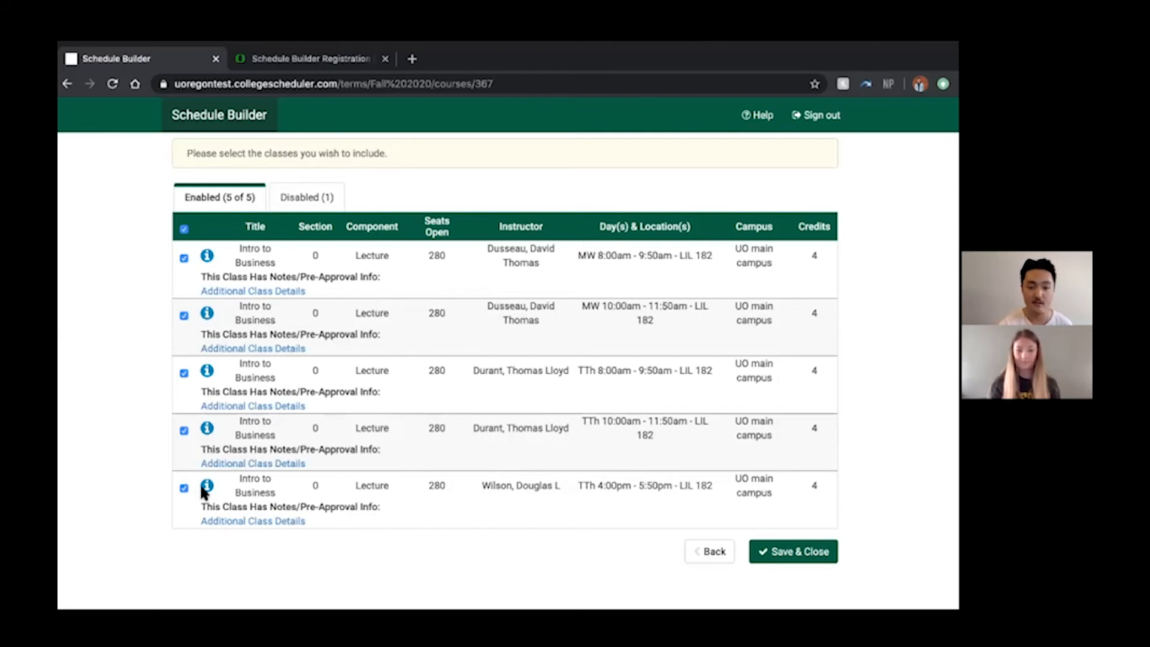
pyautogui.click(183, 488)
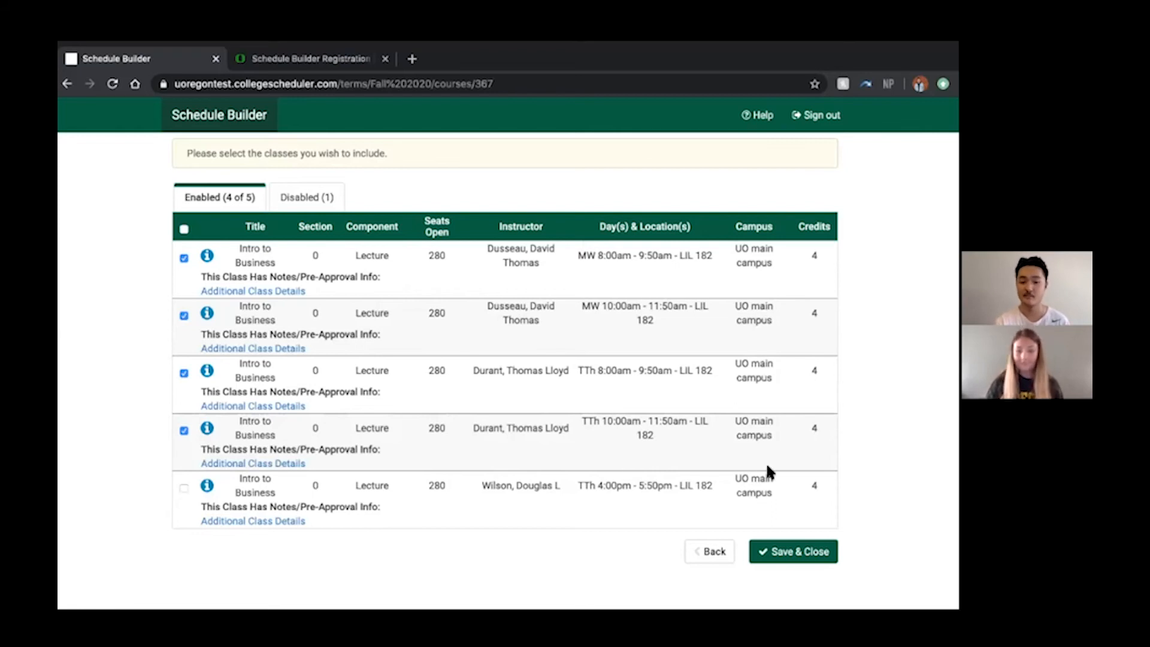
pyautogui.click(787, 552)
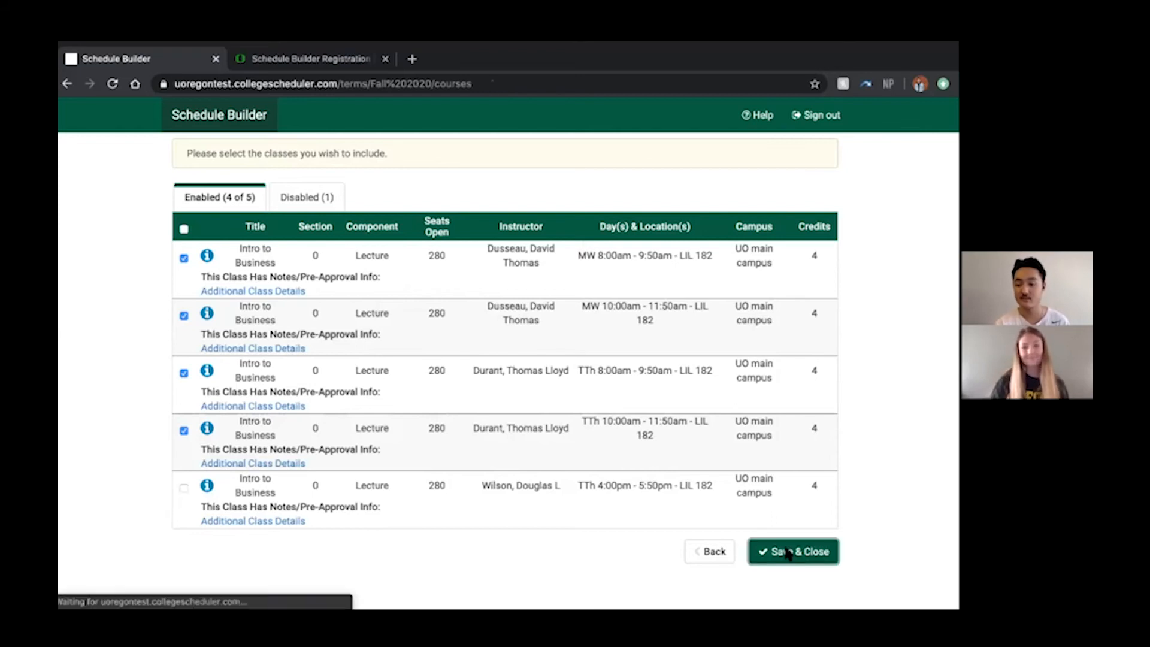
# - Generate the possible schedules from the selected courses and open the first one in the results
pyautogui.scroll(-3, 541, 458)
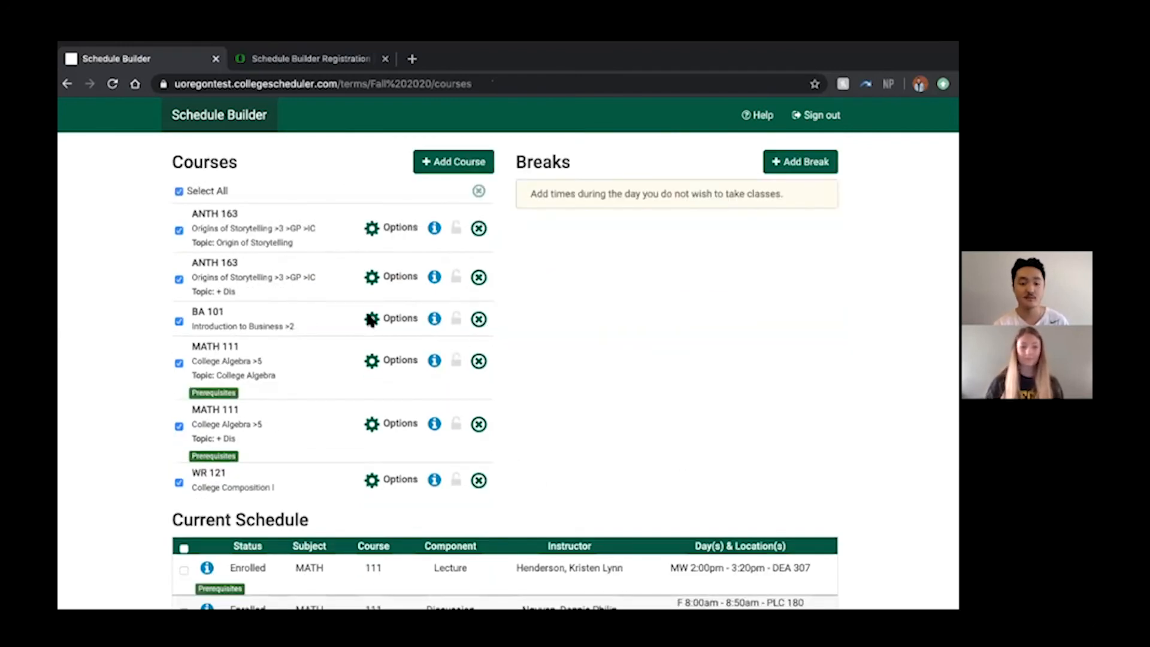
pyautogui.scroll(-3, 122, 326)
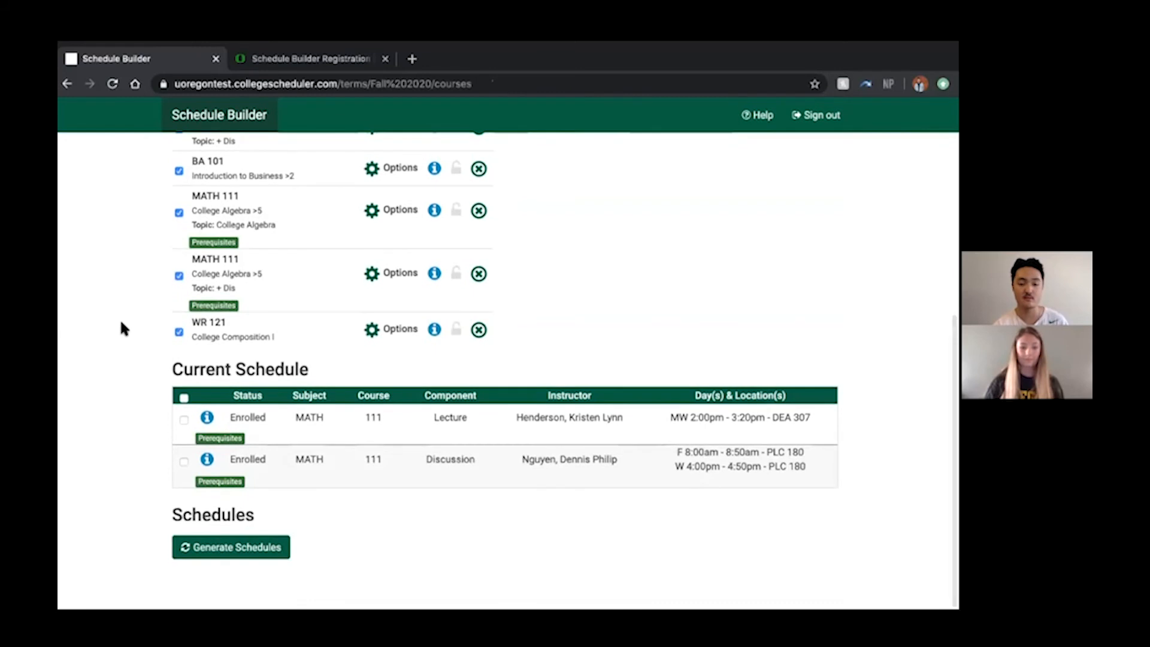
pyautogui.click(232, 547)
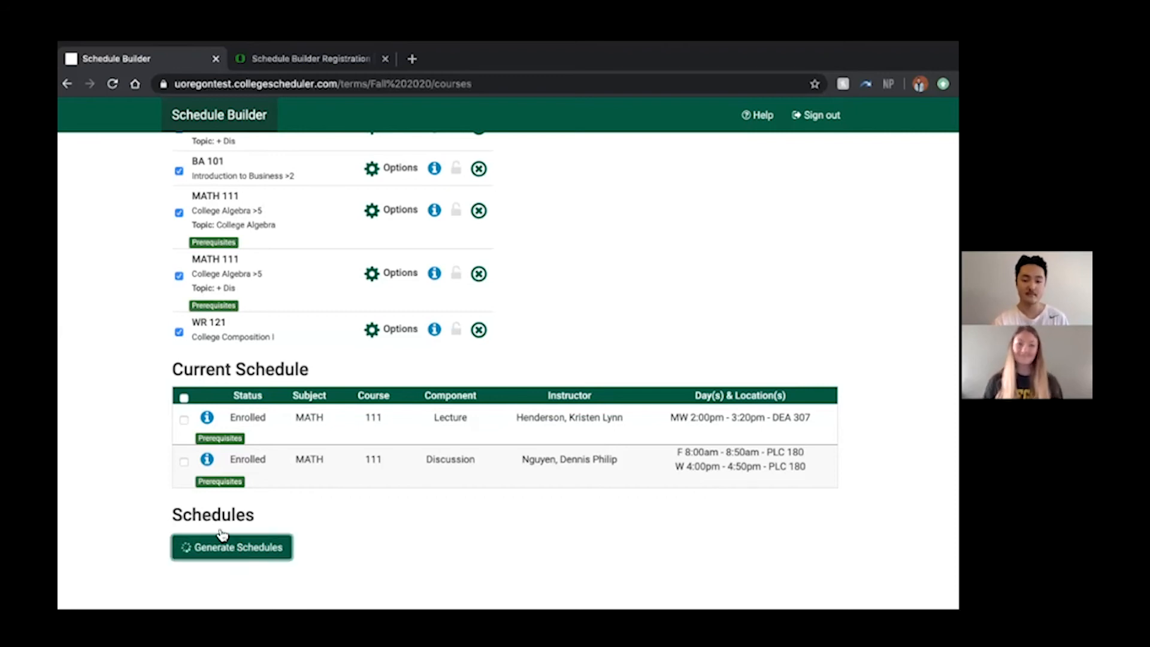
pyautogui.scroll(-5, 427, 462)
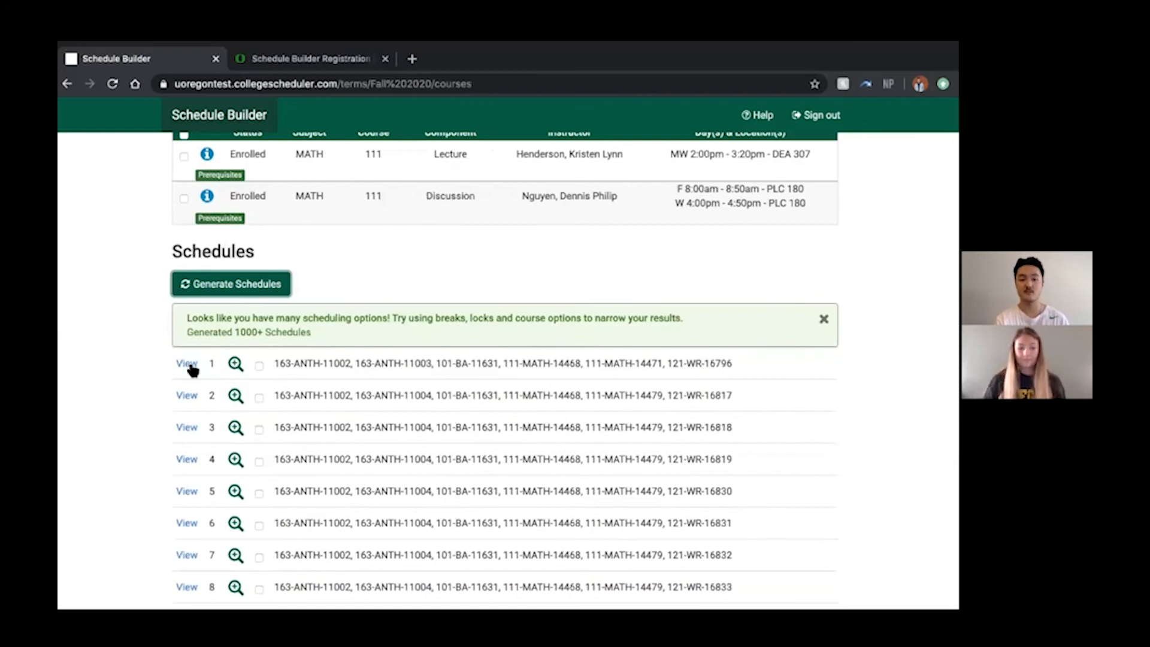
pyautogui.click(188, 365)
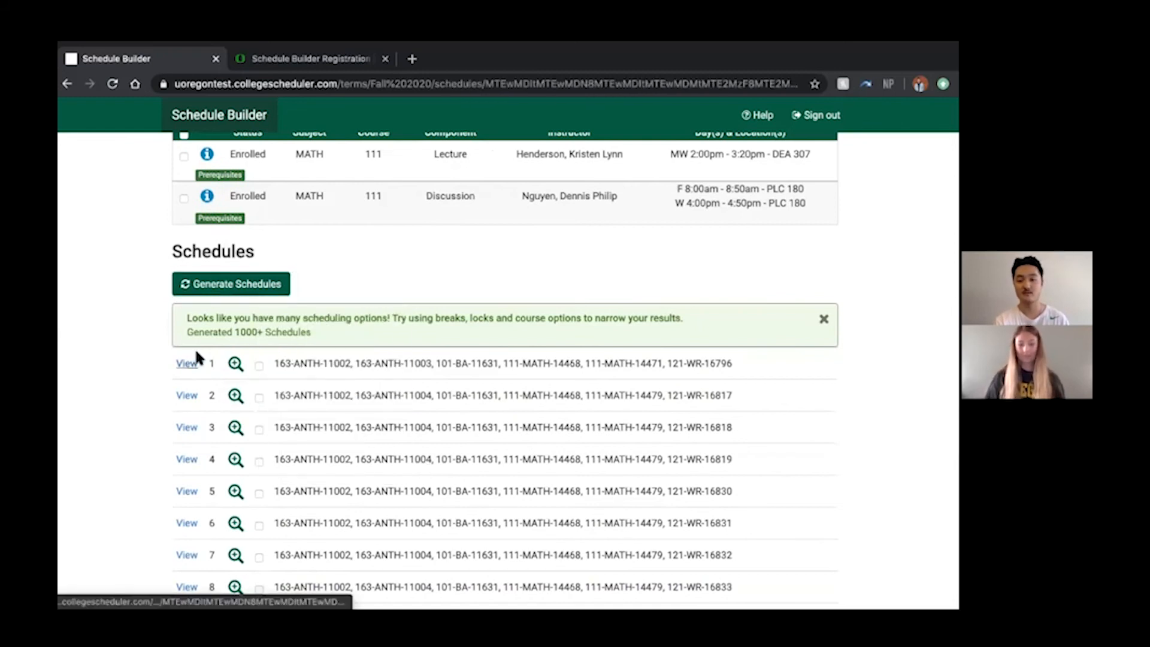
# - Examine the class list and weekly calendar of the first schedule and compare them with those of the second schedule
pyautogui.scroll(-8, 352, 406)
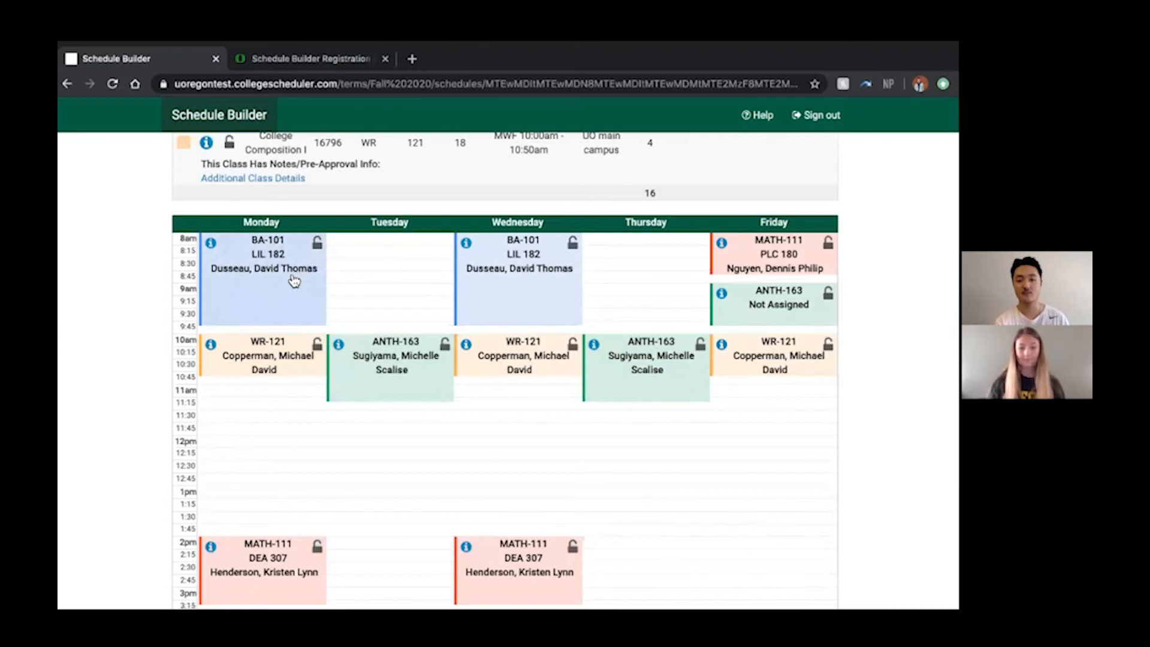
pyautogui.scroll(-3, 291, 455)
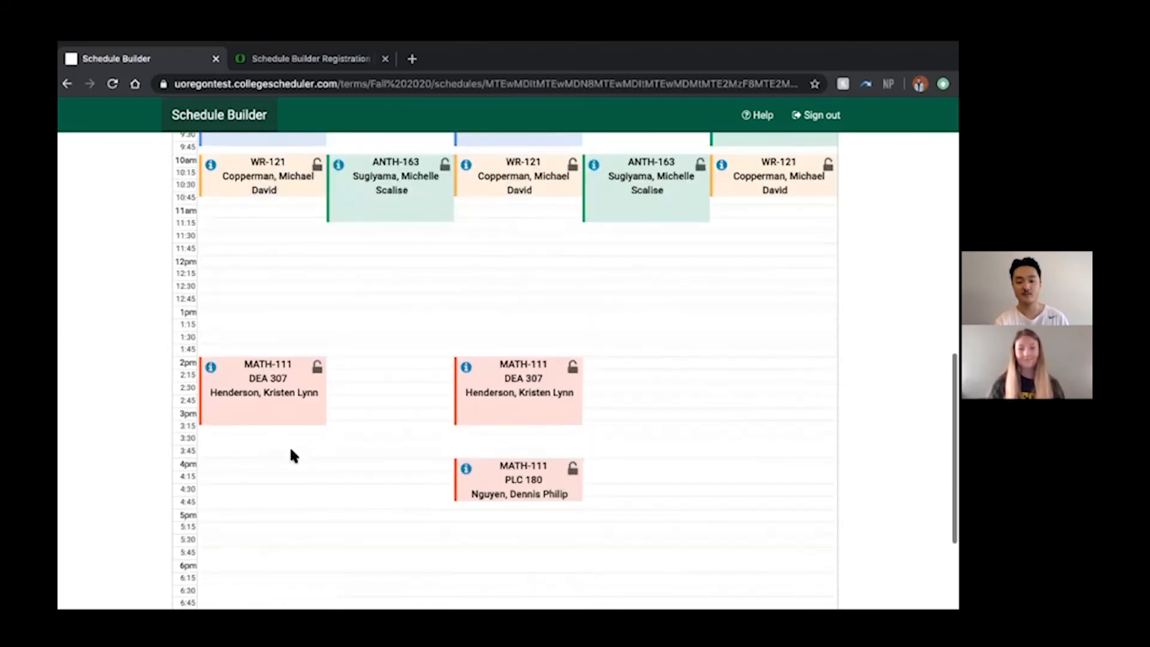
pyautogui.scroll(8, 291, 450)
pyautogui.scroll(-2, 291, 450)
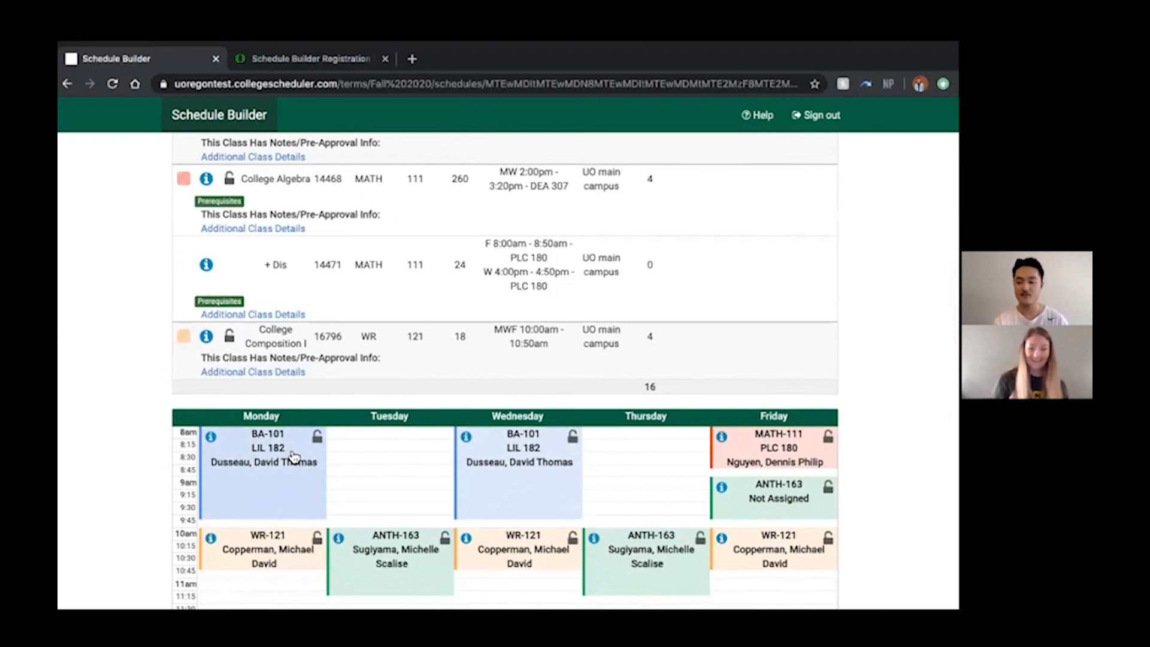
pyautogui.scroll(5, 293, 457)
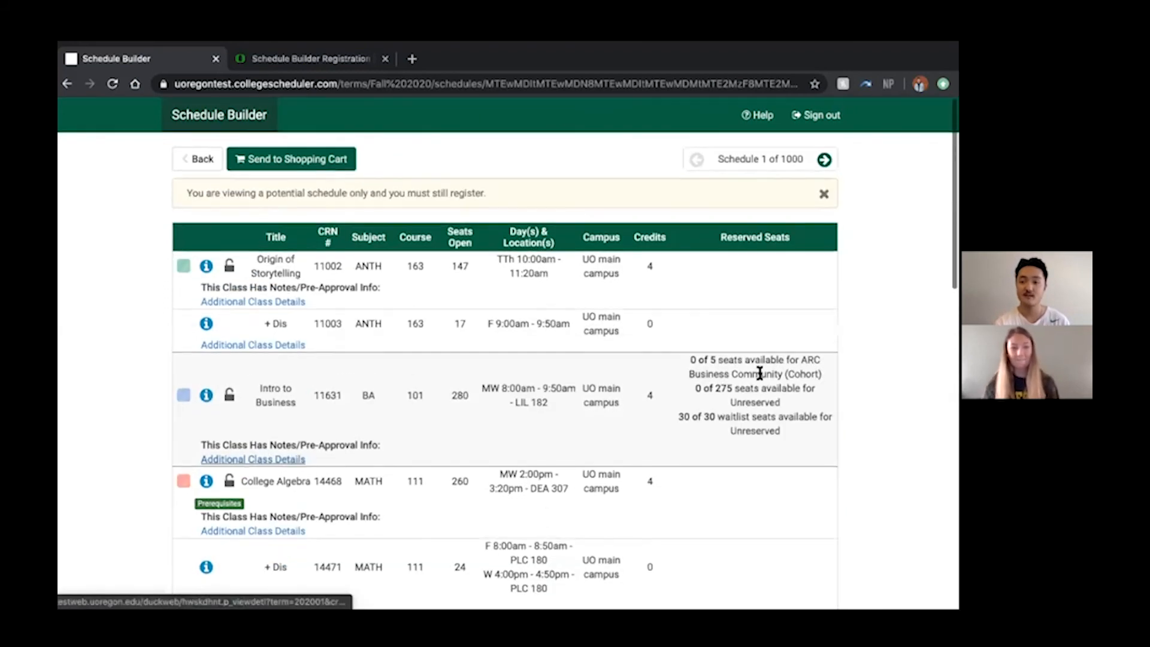
pyautogui.click(824, 159)
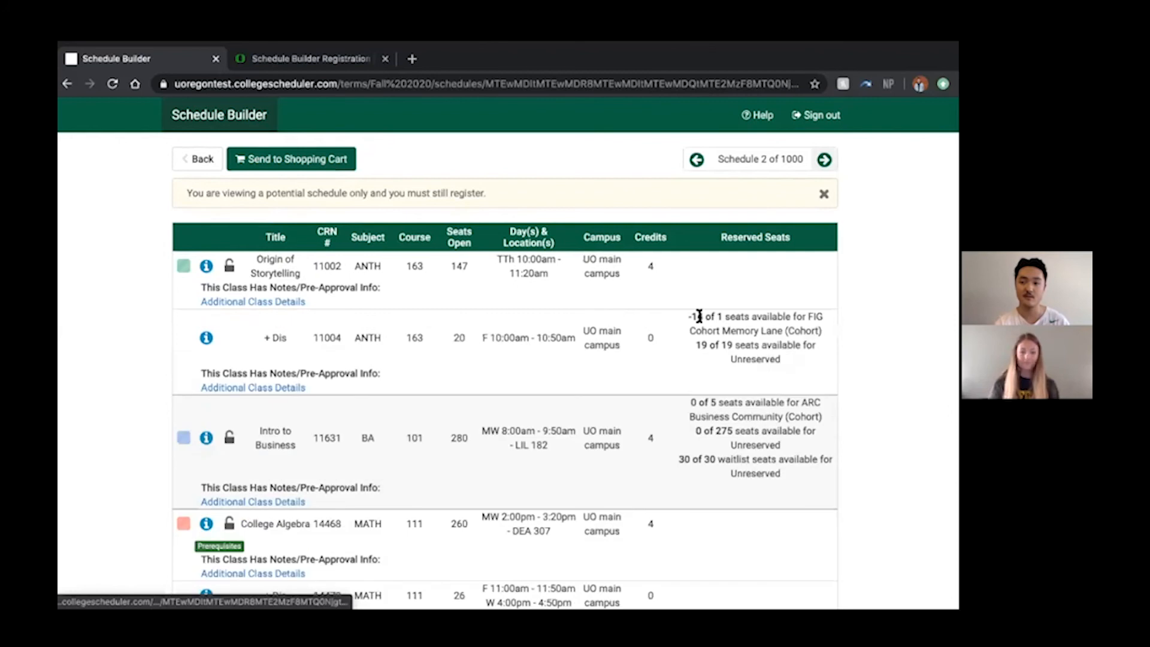
pyautogui.scroll(-1, 700, 314)
pyautogui.scroll(-8, 698, 316)
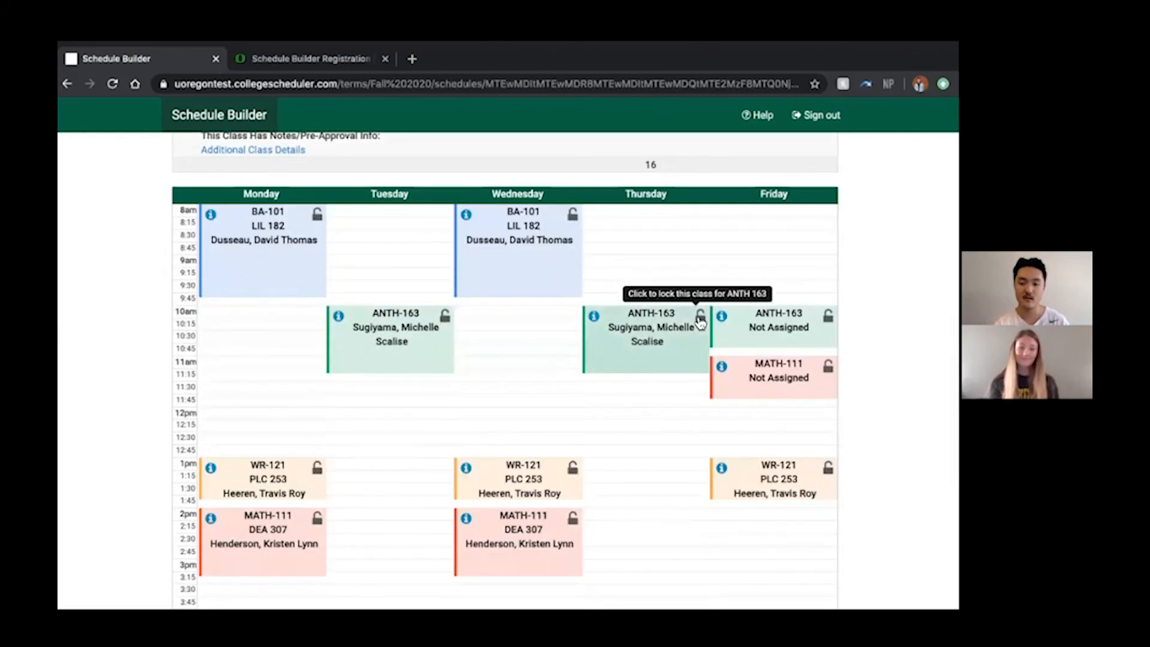
pyautogui.press('Right')
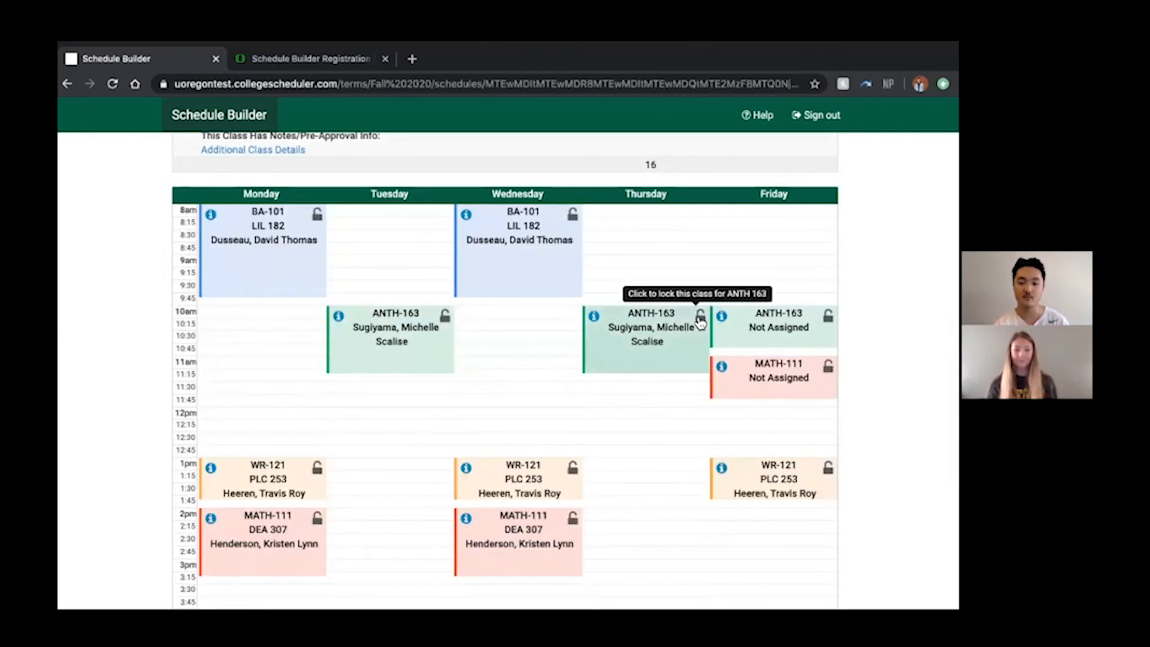
pyautogui.press('Right')
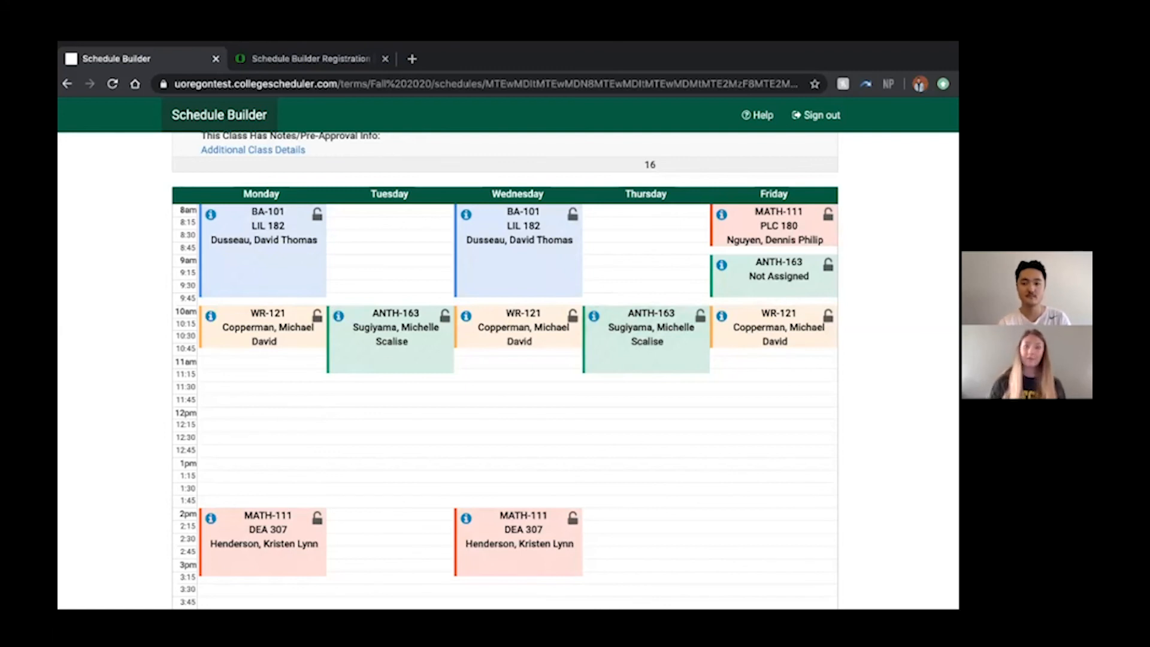
# - Lock the MATH 111 class held on Monday at 2pm in the first schedule's weekly calendar and dismiss the notification
pyautogui.scroll(-3, 505, 370)
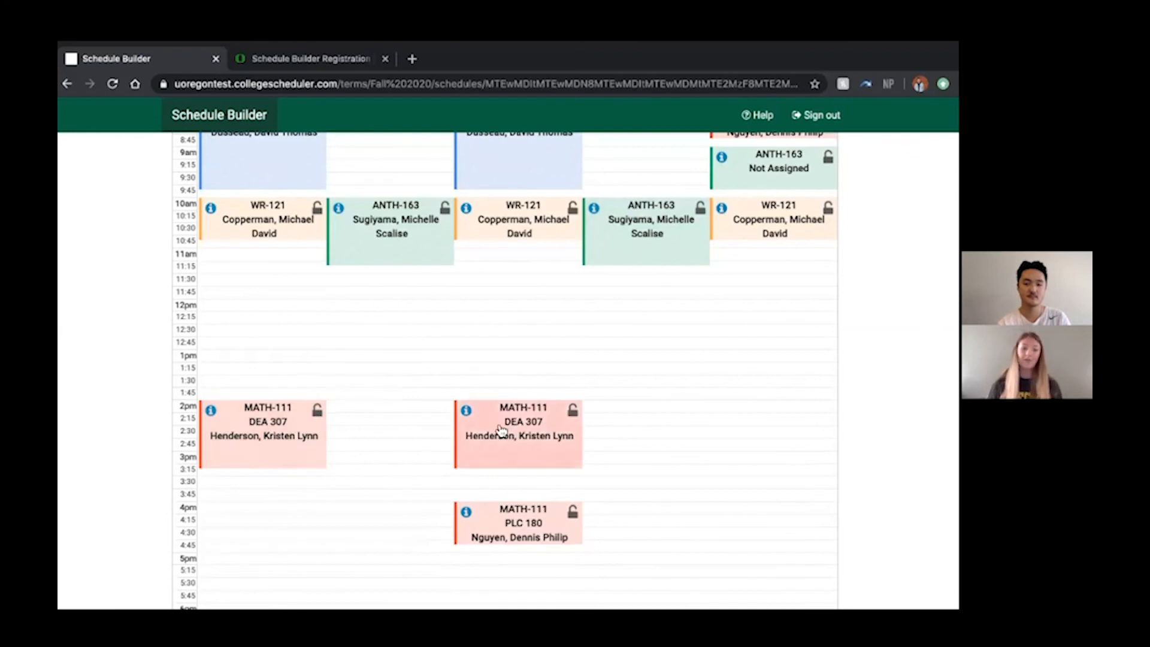
pyautogui.click(316, 412)
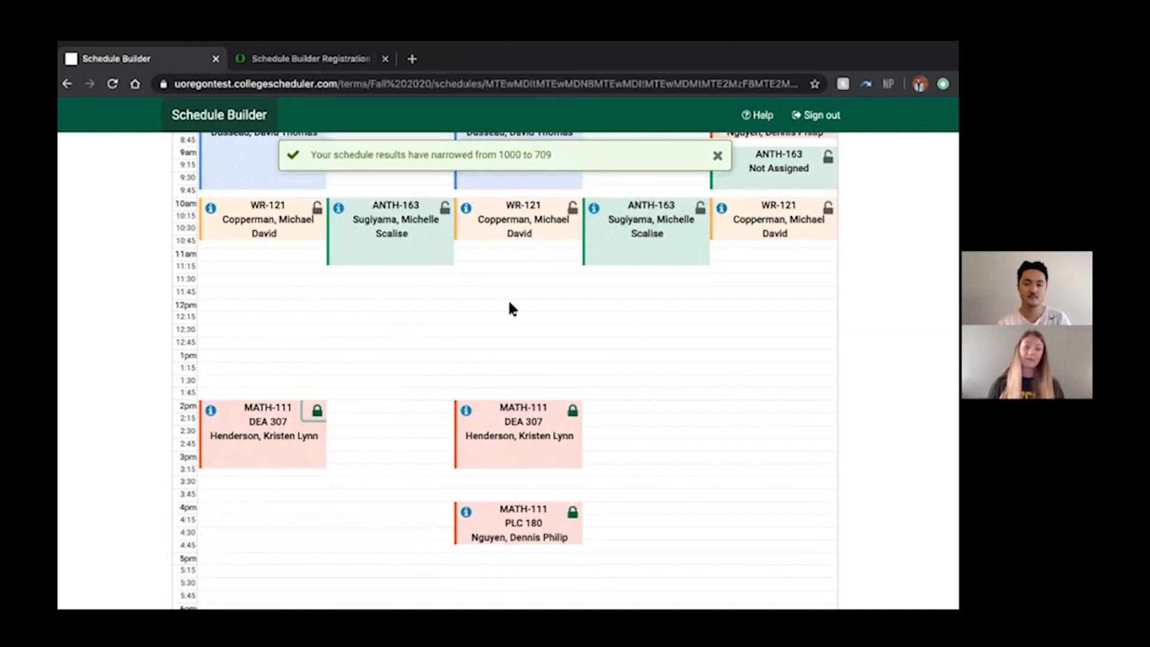
pyautogui.click(723, 165)
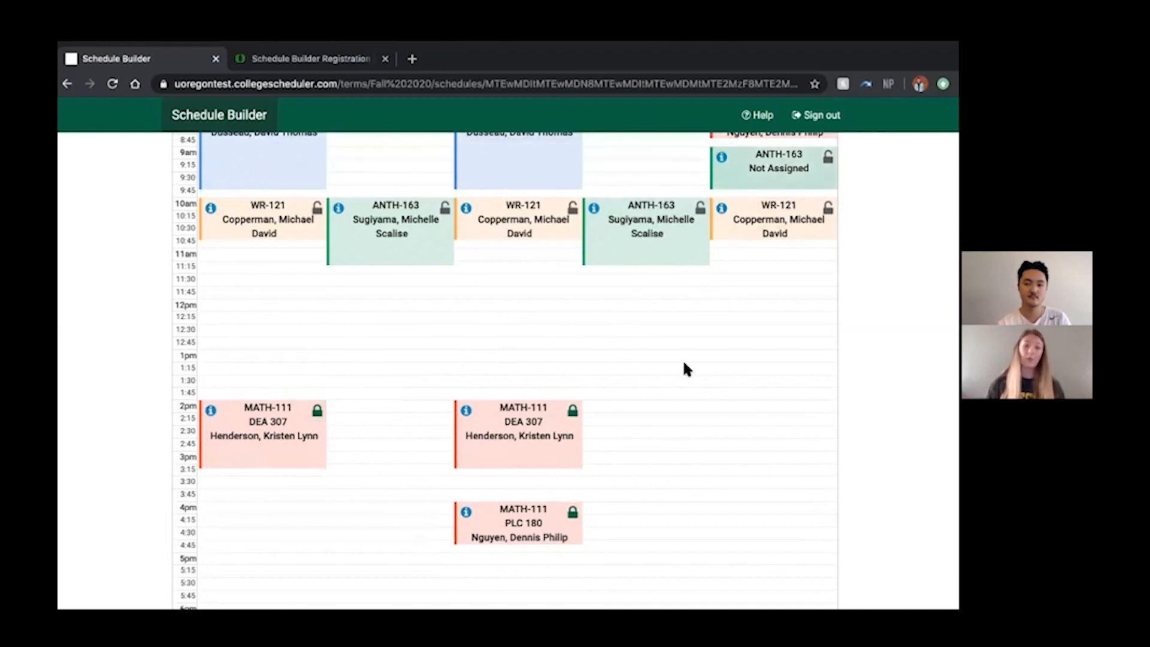
# - Examine which MATH 111 meetings are locked and step through the following schedules to compare how the unlocked courses are arranged
pyautogui.scroll(2, 677, 377)
pyautogui.scroll(1, 678, 384)
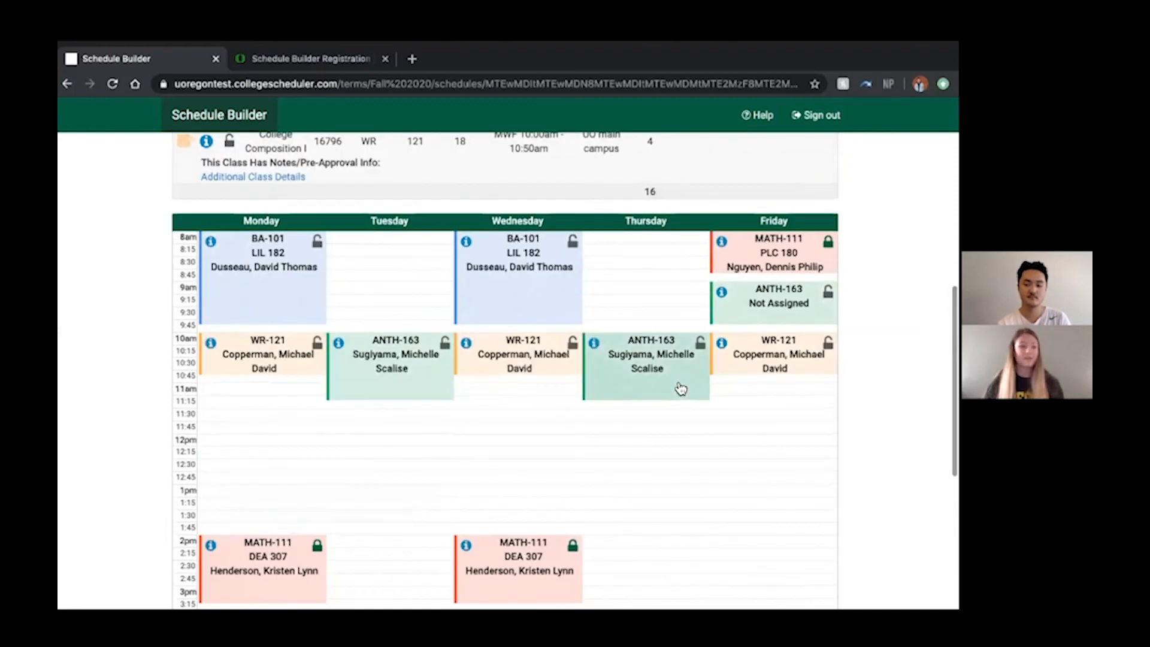
pyautogui.scroll(-2, 678, 383)
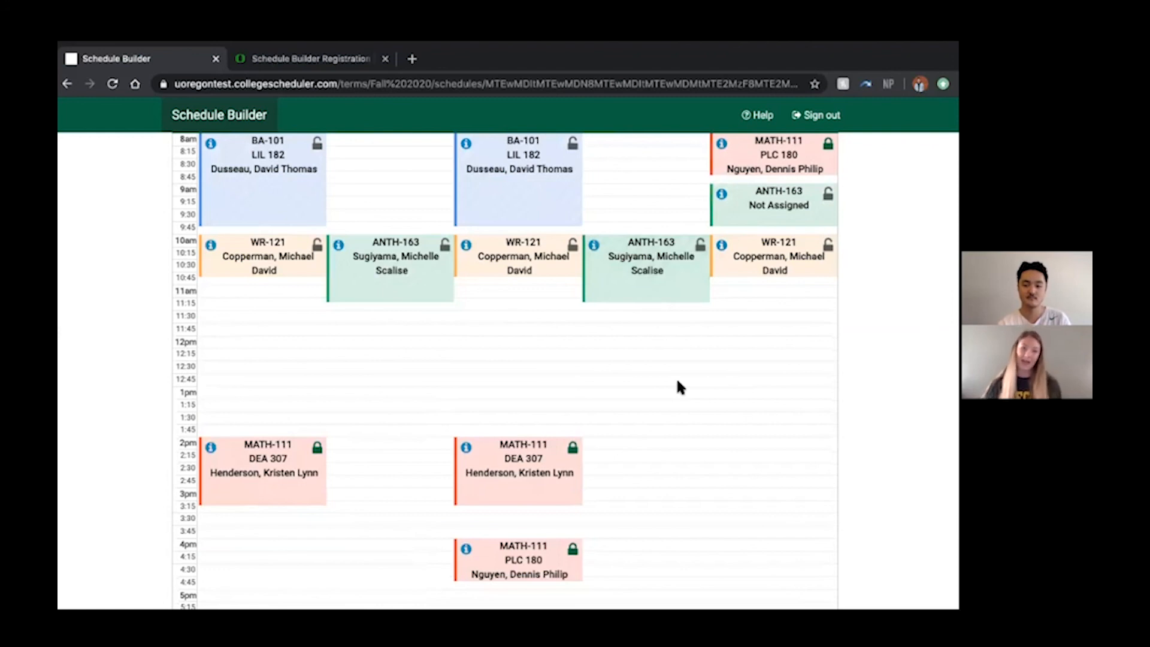
pyautogui.press('Right')
pyautogui.press('Right')
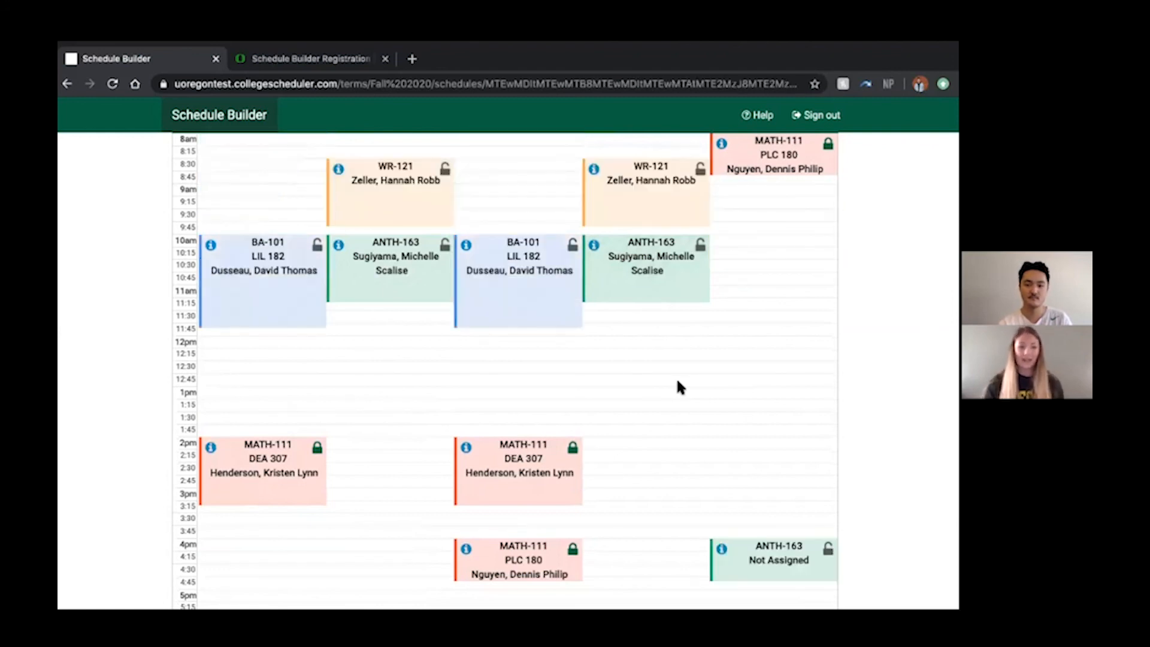
pyautogui.press('Right')
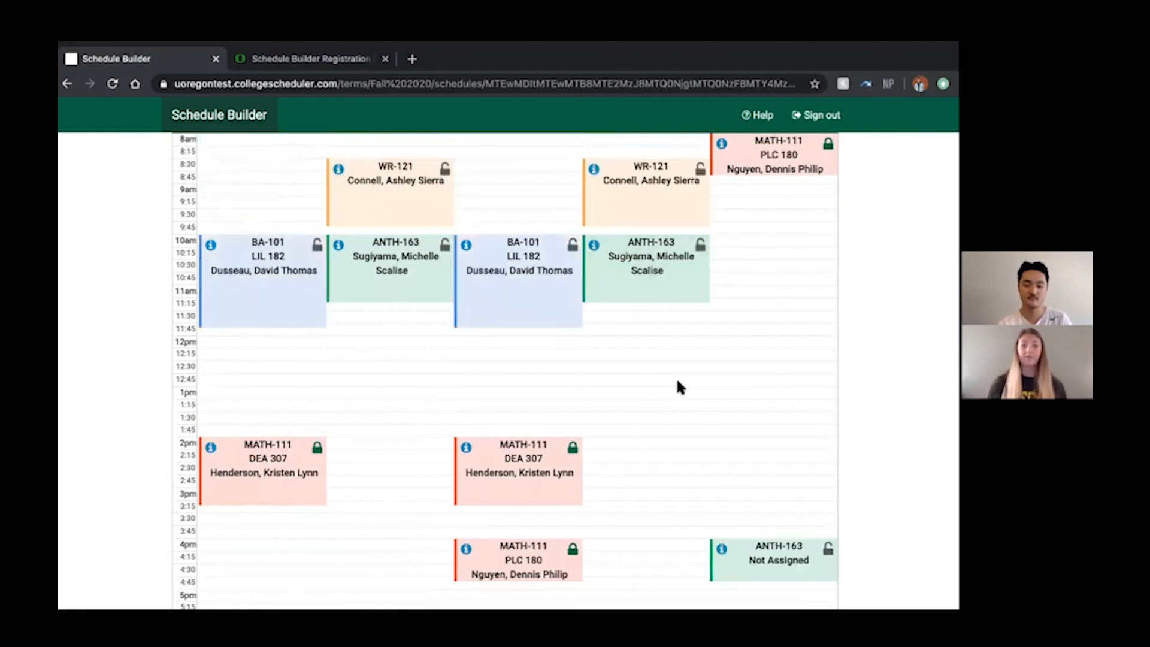
pyautogui.scroll(-2, 680, 387)
pyautogui.scroll(1, 679, 387)
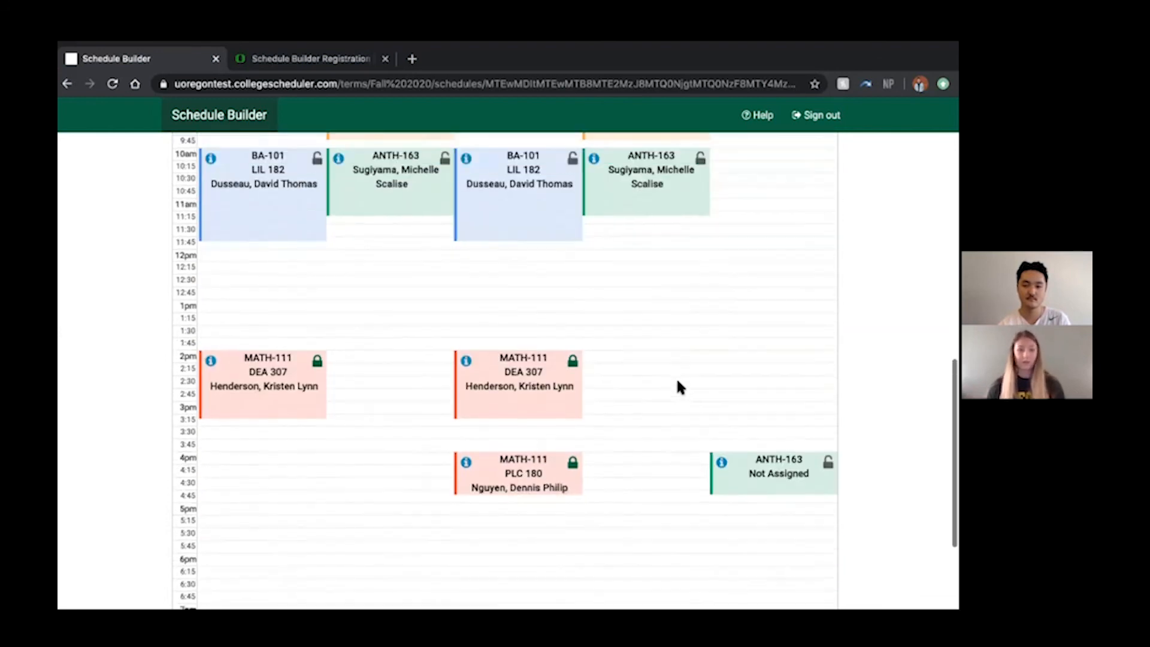
pyautogui.scroll(6, 680, 387)
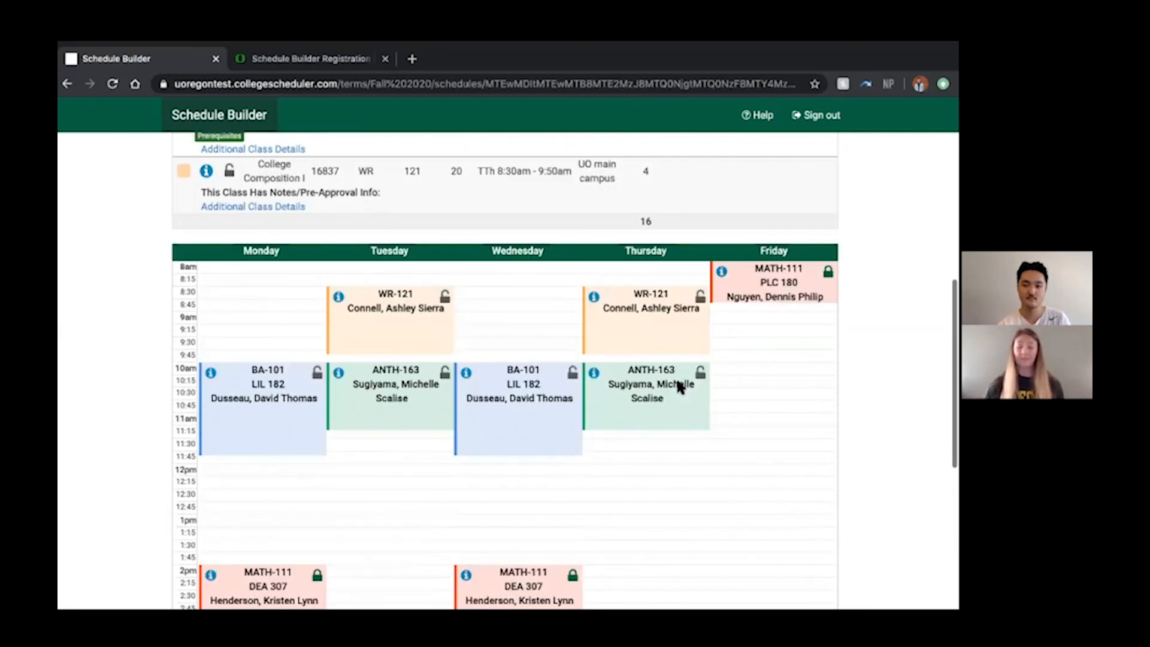
pyautogui.scroll(-6, 680, 387)
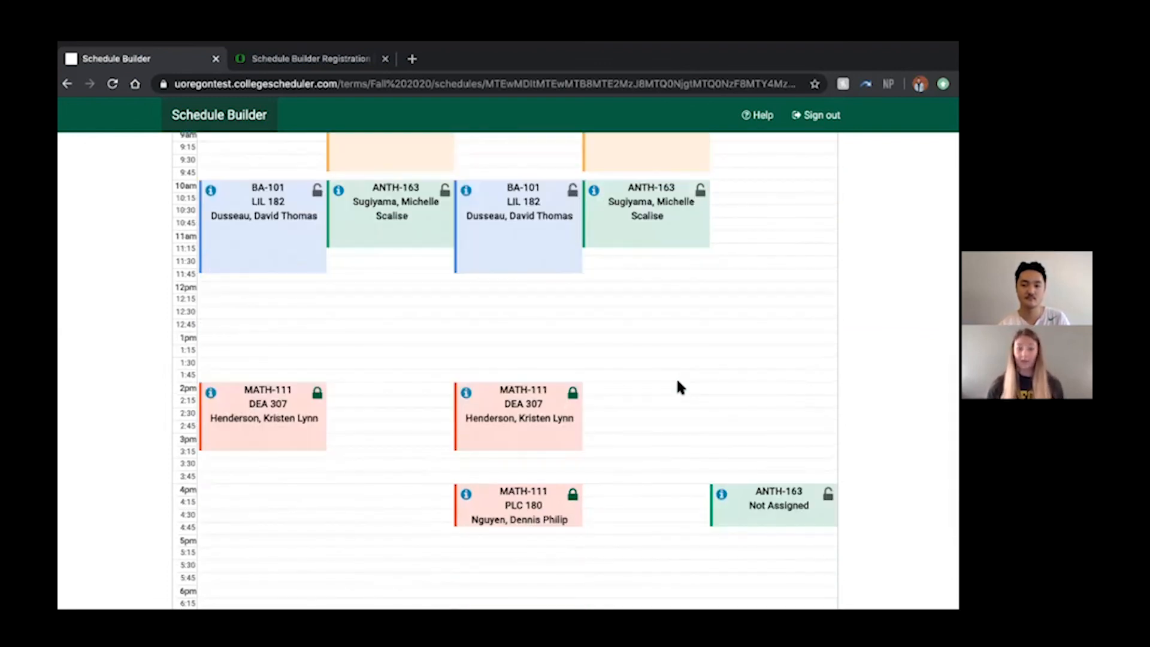
# - Send the currently displayed schedule, number 4 in the generated results, to the shopping cart
pyautogui.scroll(10, 679, 383)
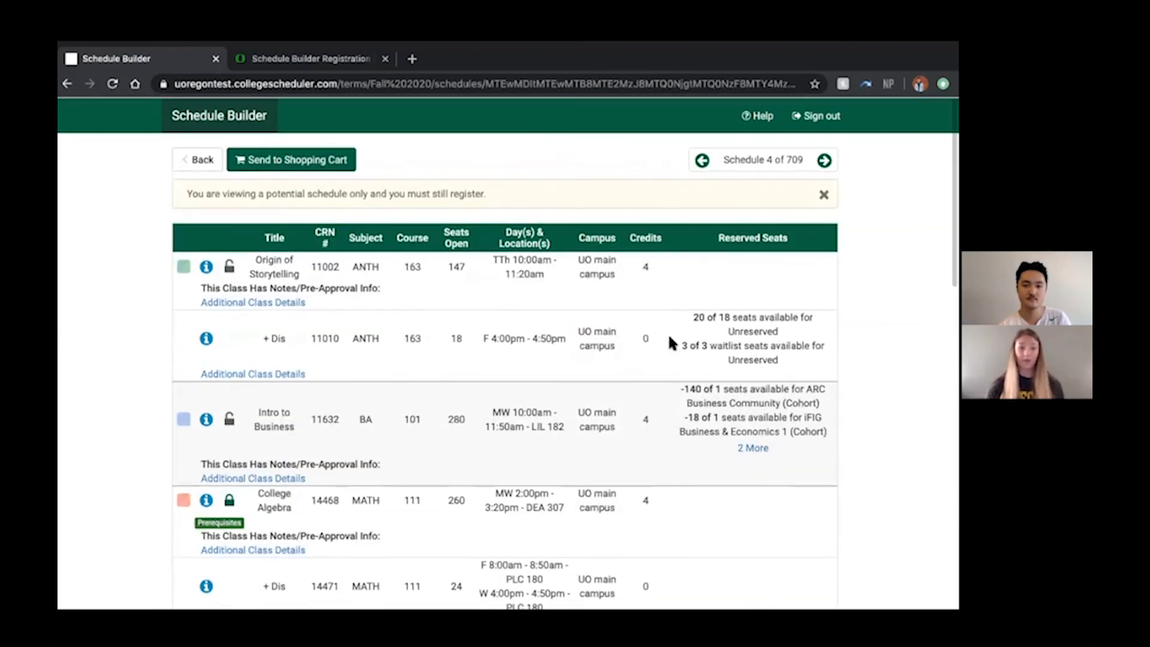
pyautogui.click(348, 162)
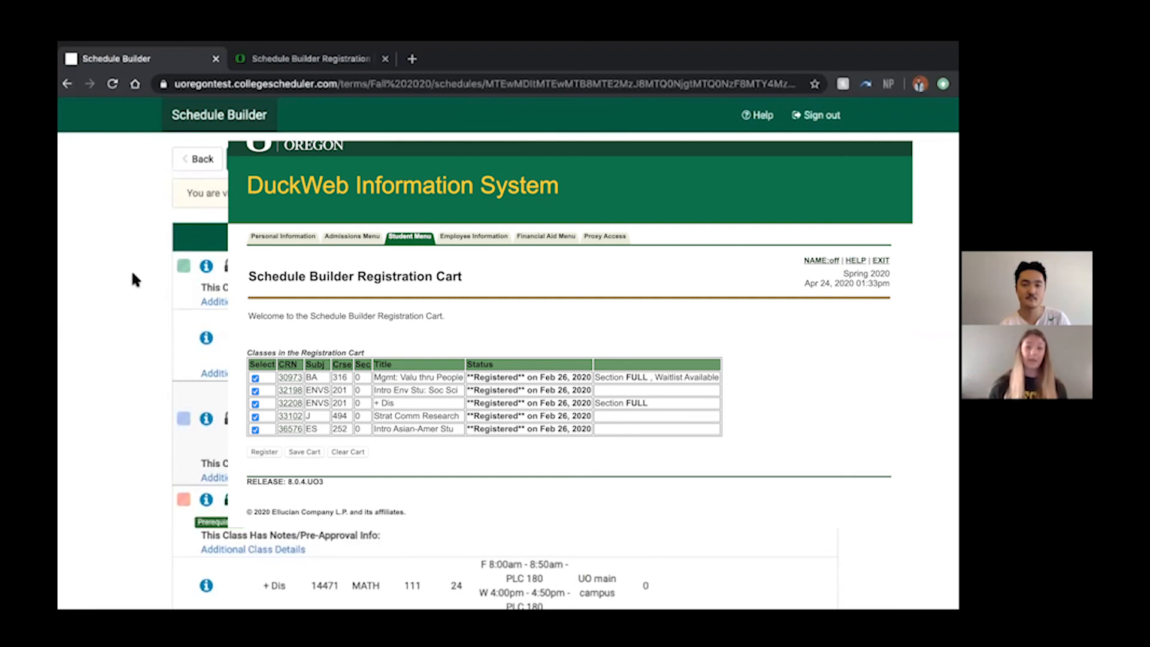
# - Return to DuckWeb's Registration Menu through the browser history and open the Schedule Builder Registration Cart
pyautogui.click(68, 85)
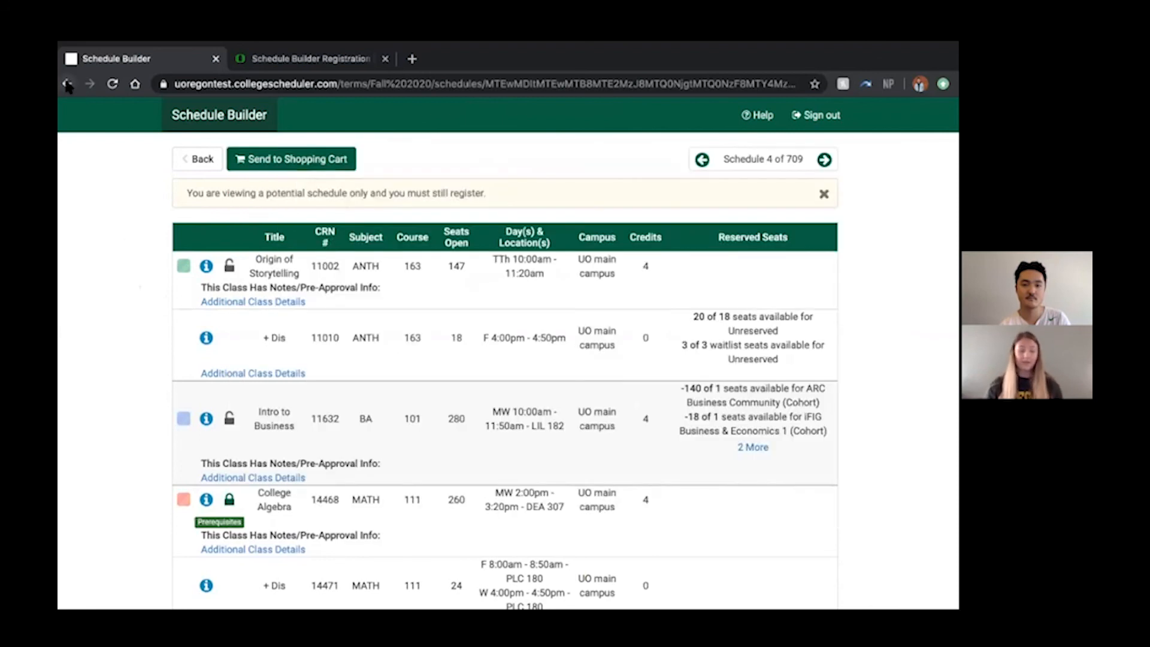
pyautogui.rightClick(68, 85)
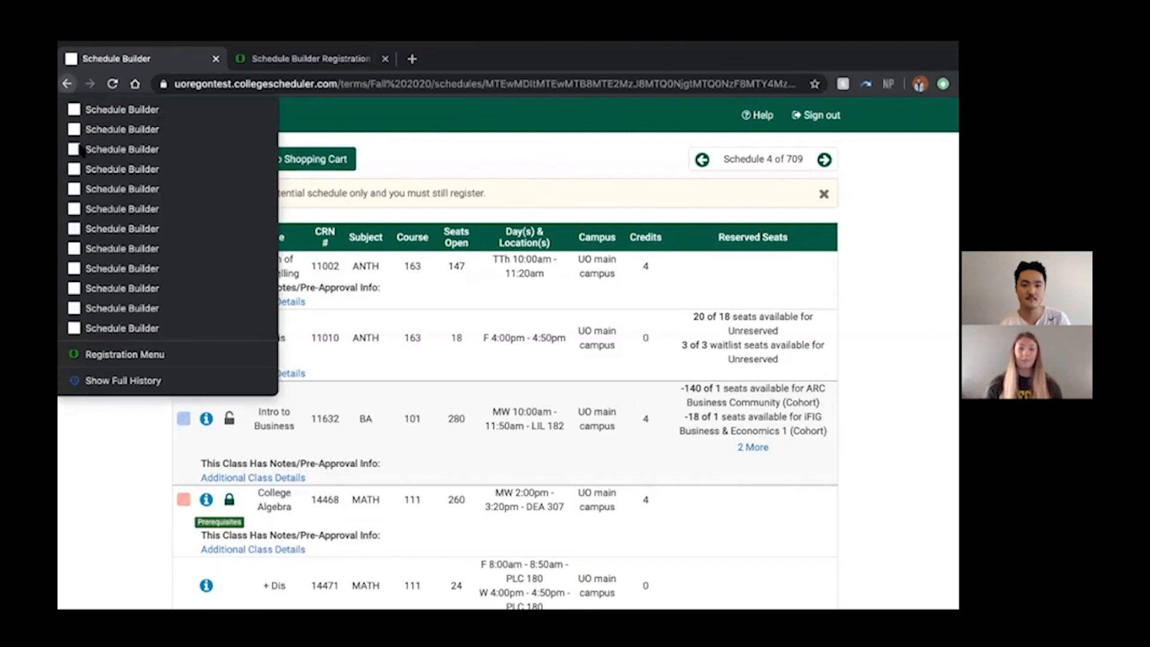
pyautogui.click(134, 348)
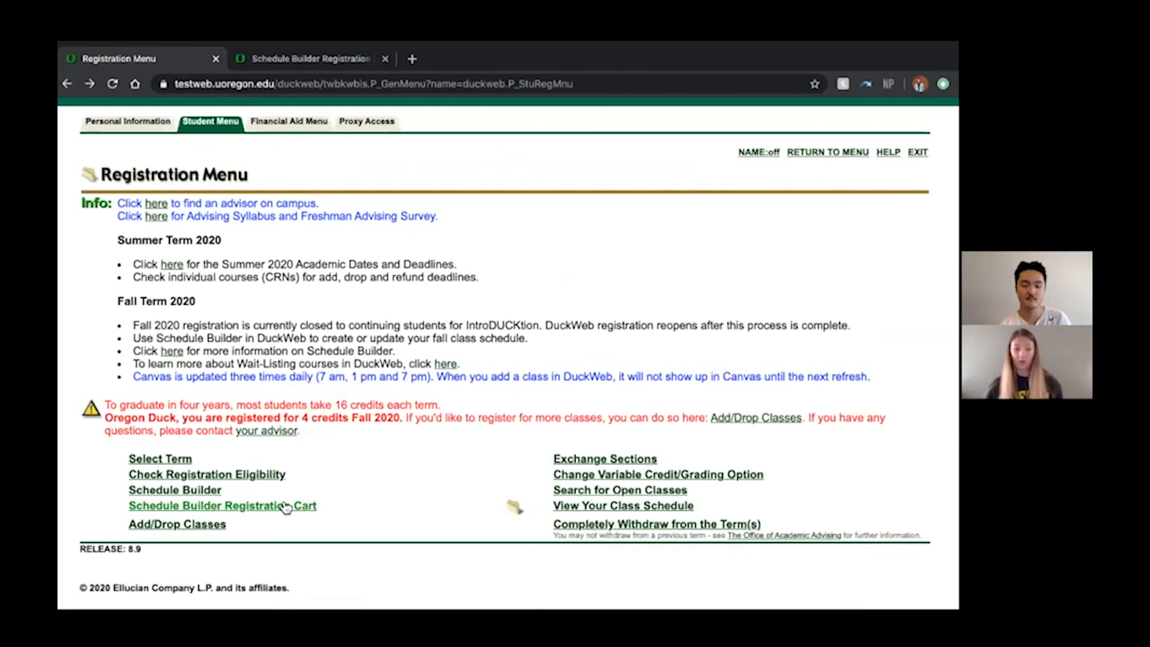
pyautogui.click(287, 508)
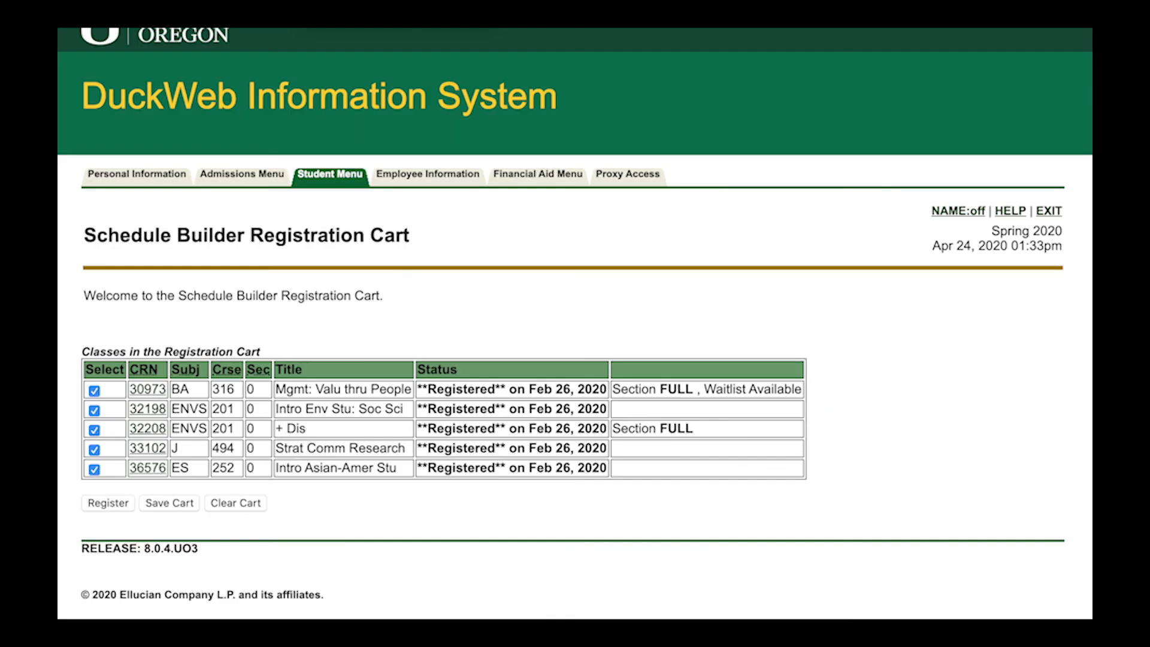